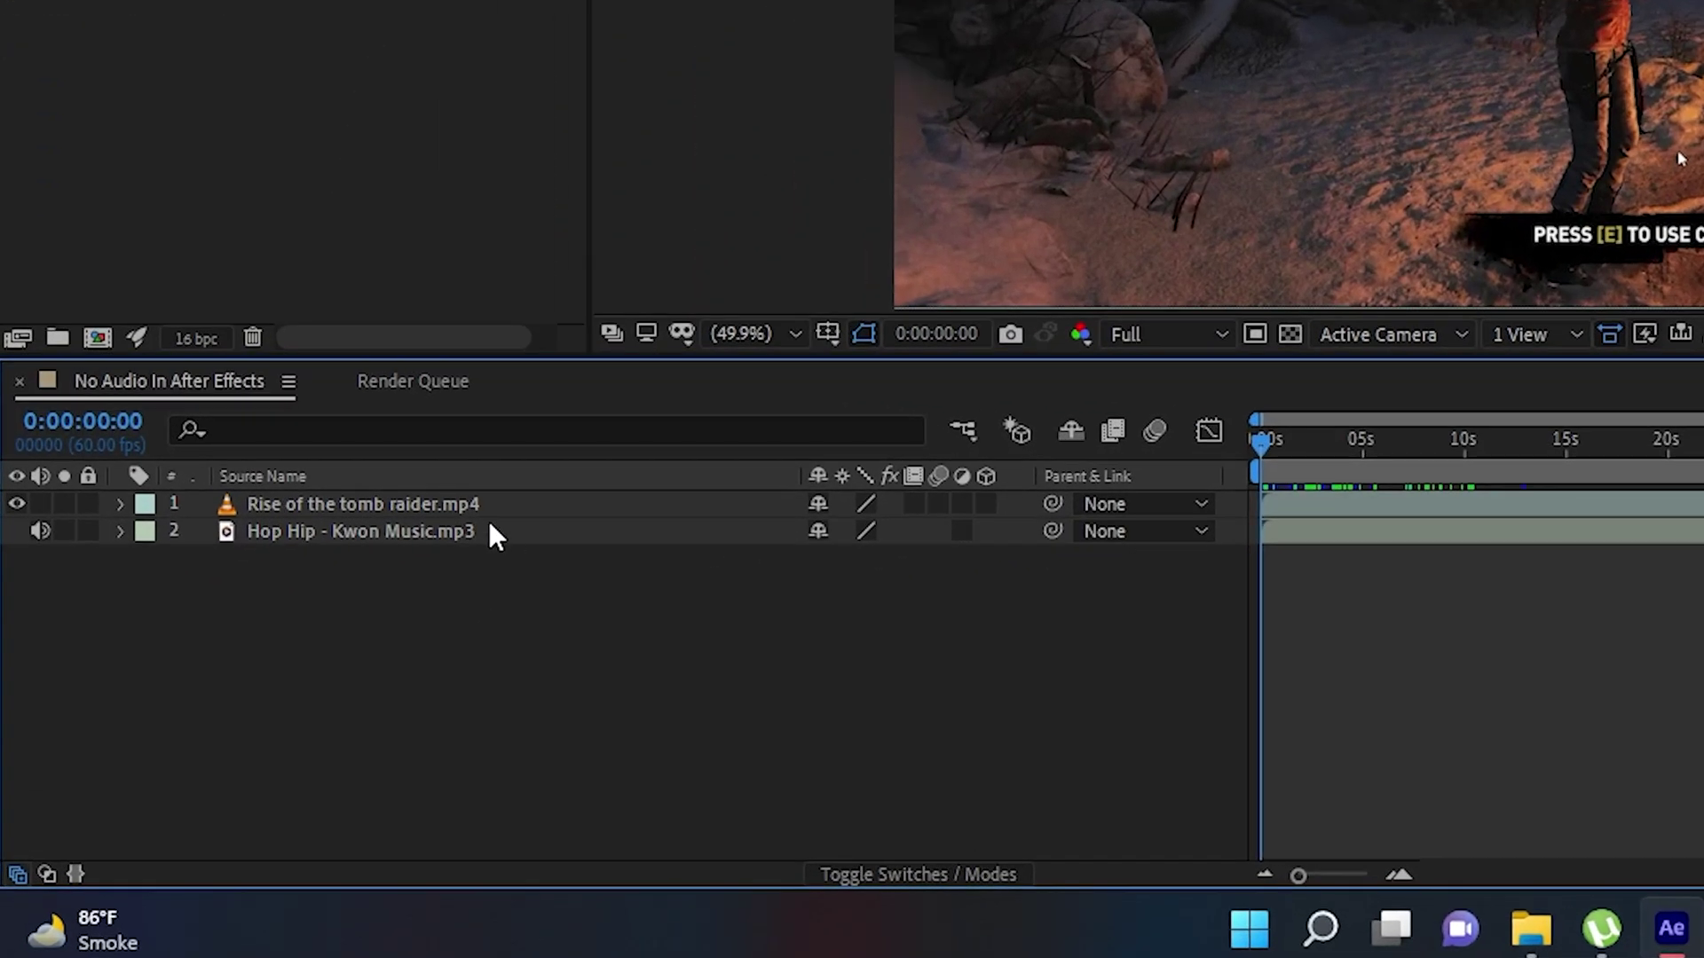
Mute the Hop Hip music layer's audio and play a preview from the first frame.
click(268, 701)
click(496, 535)
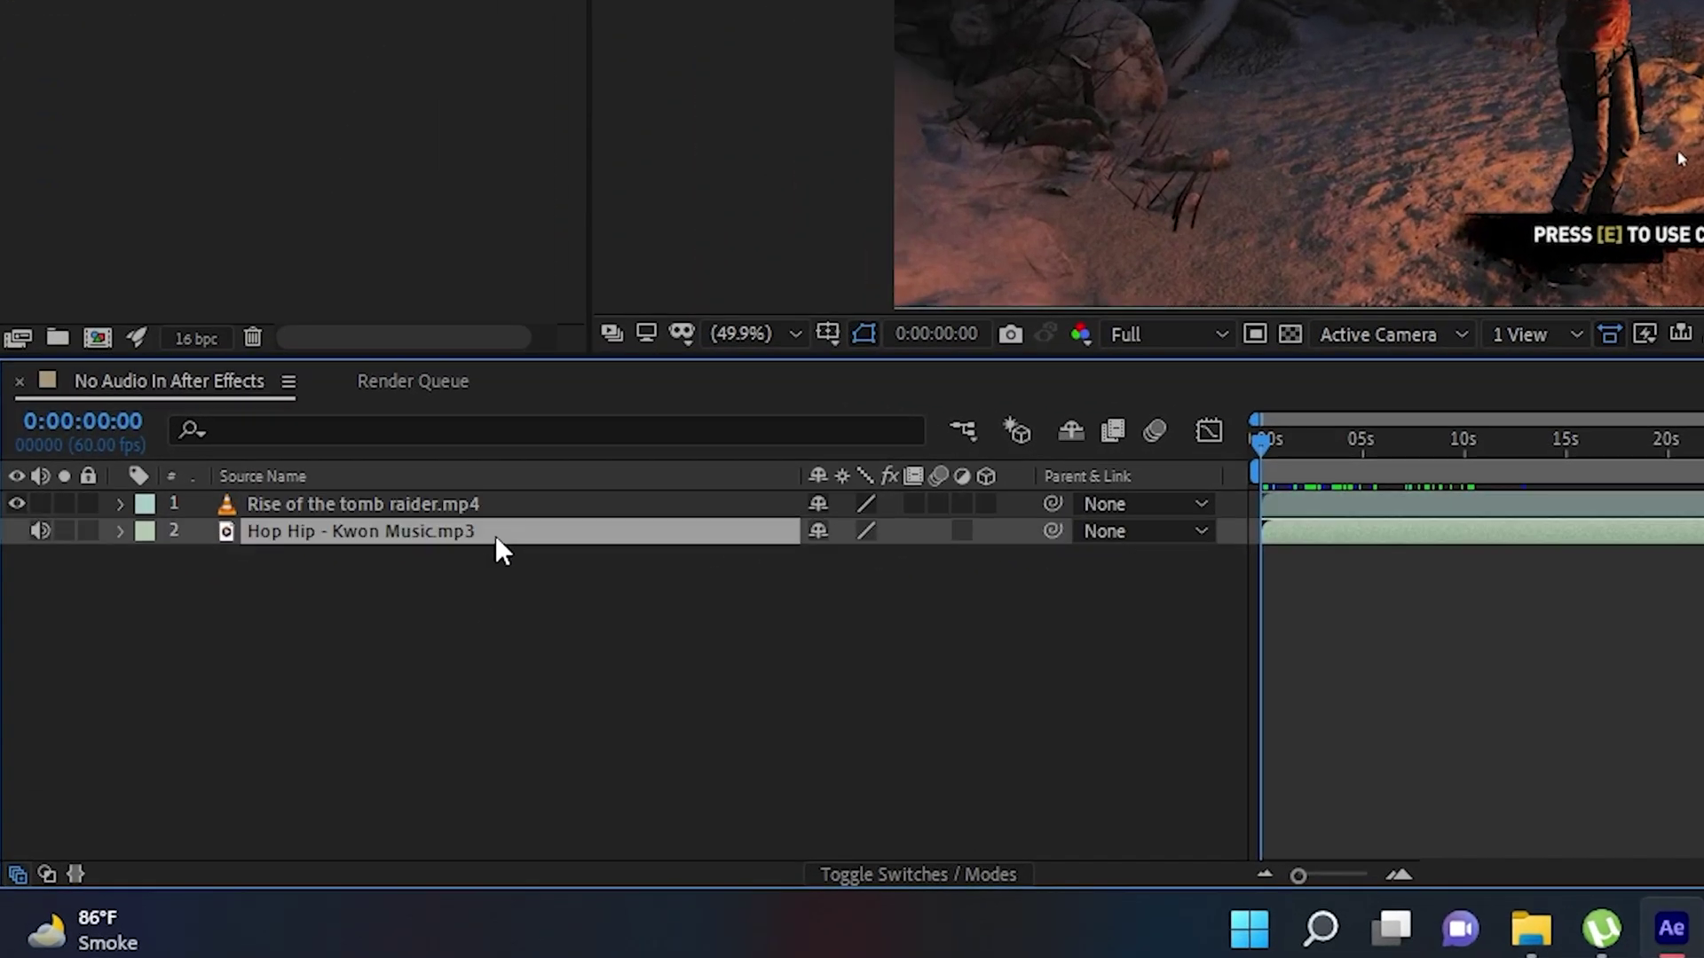
click(469, 606)
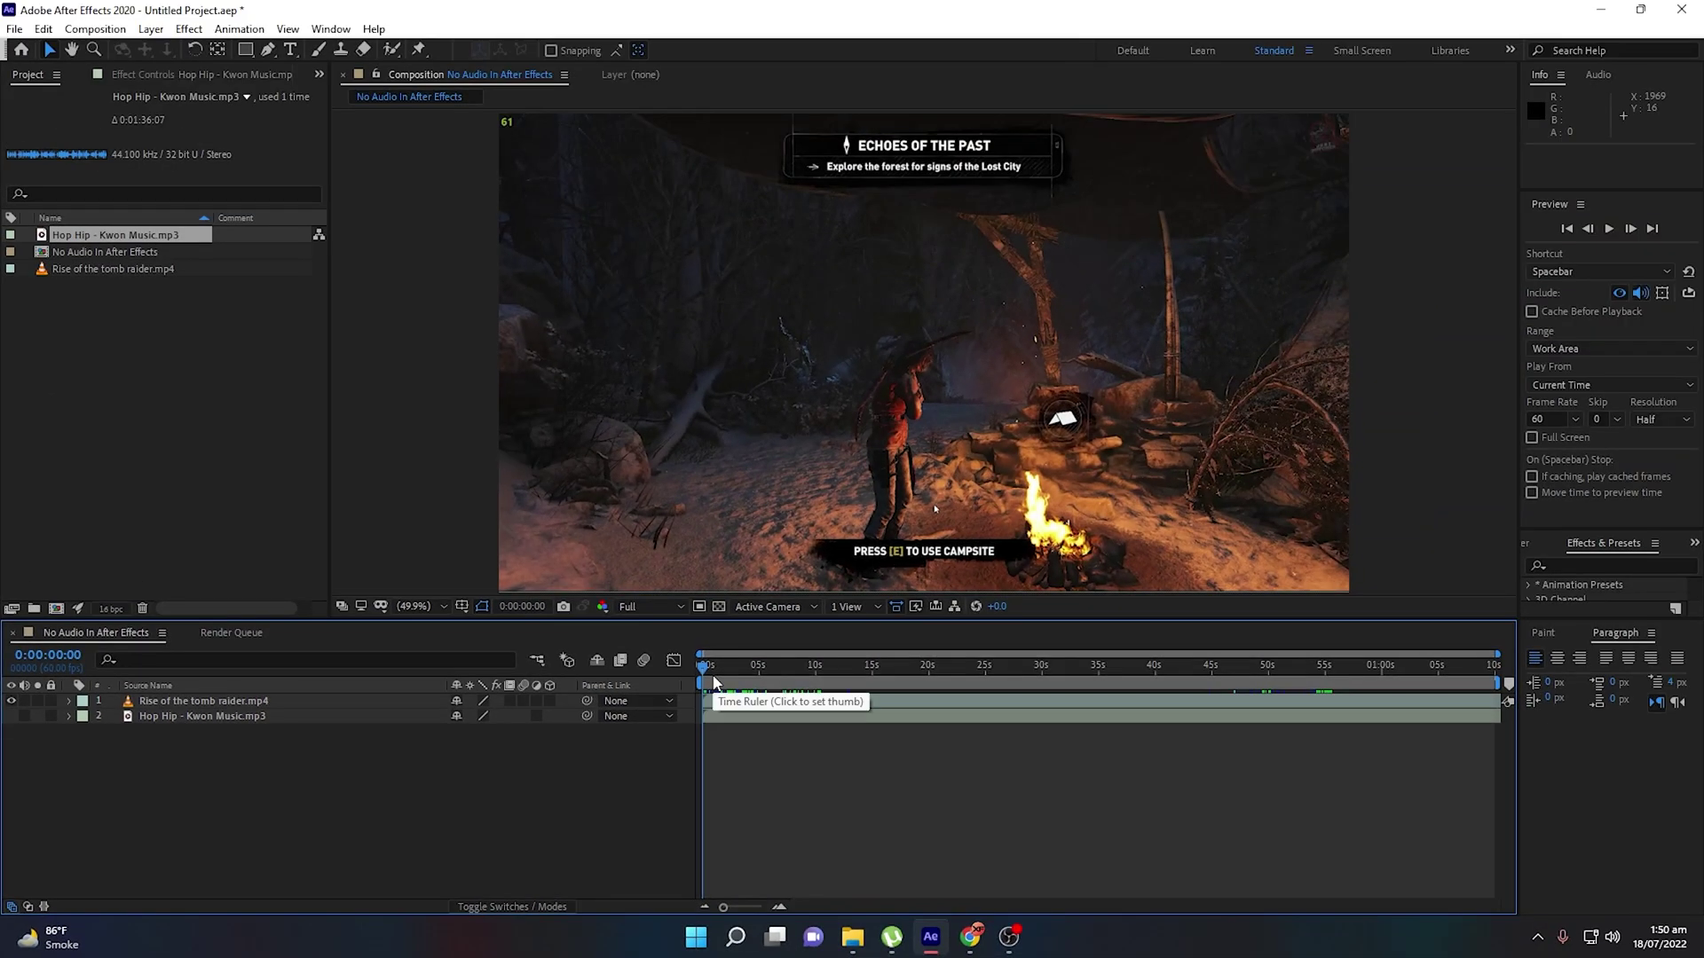
key(space)
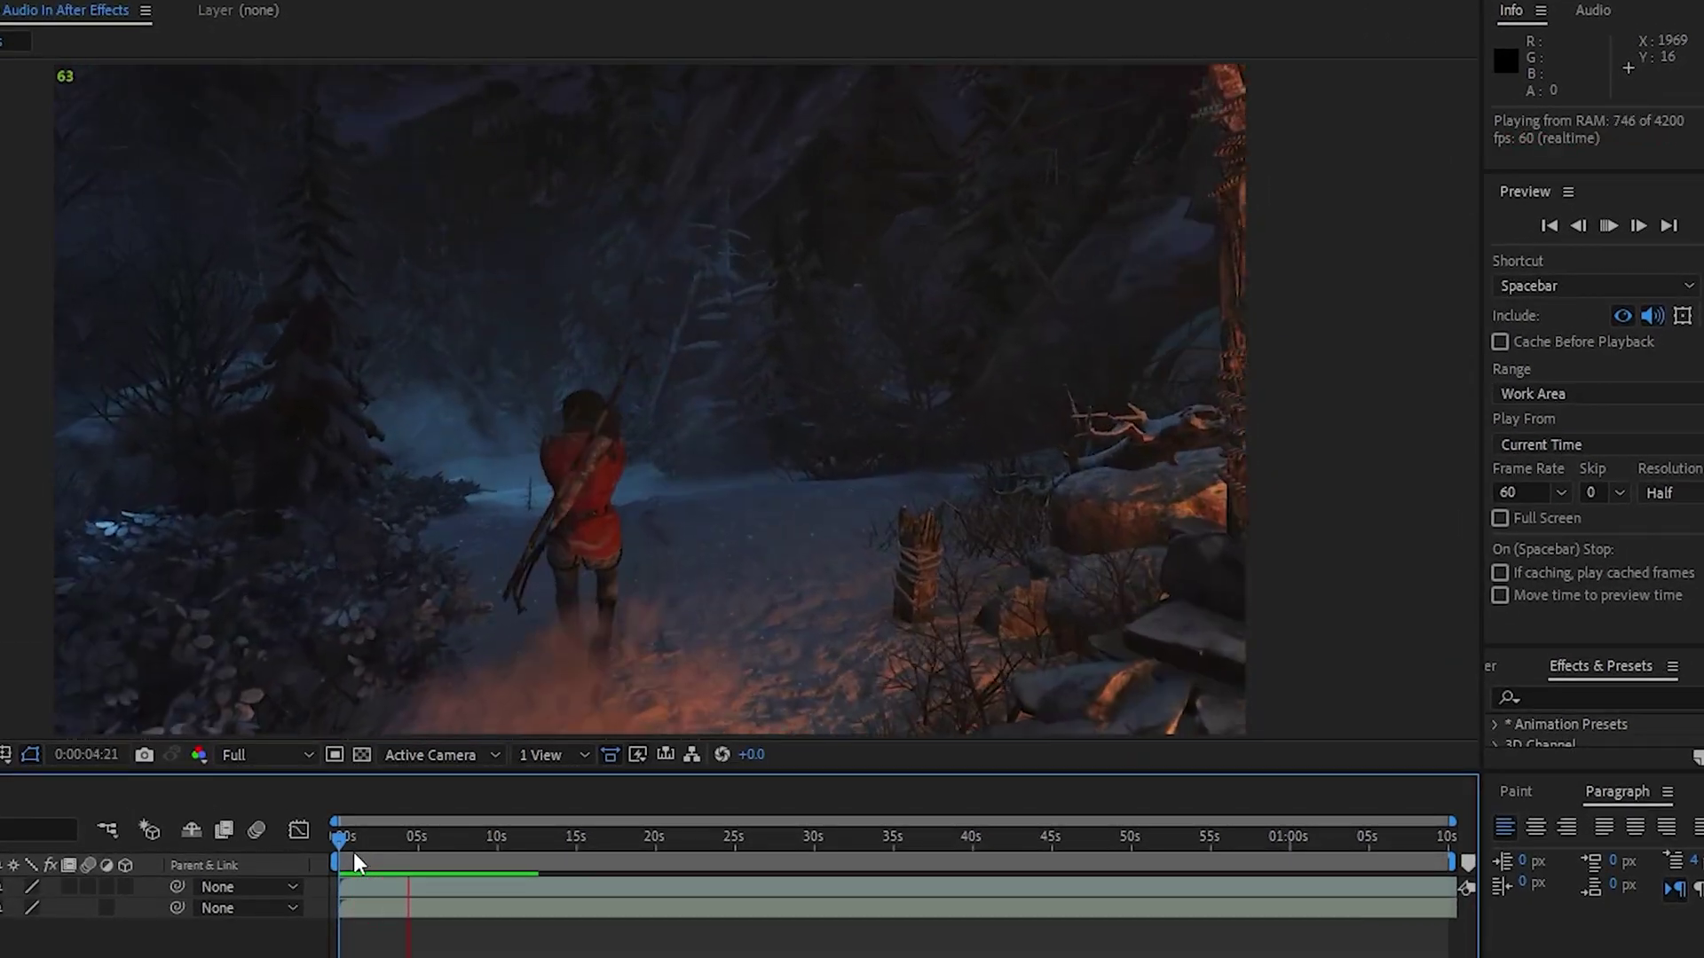
key(space)
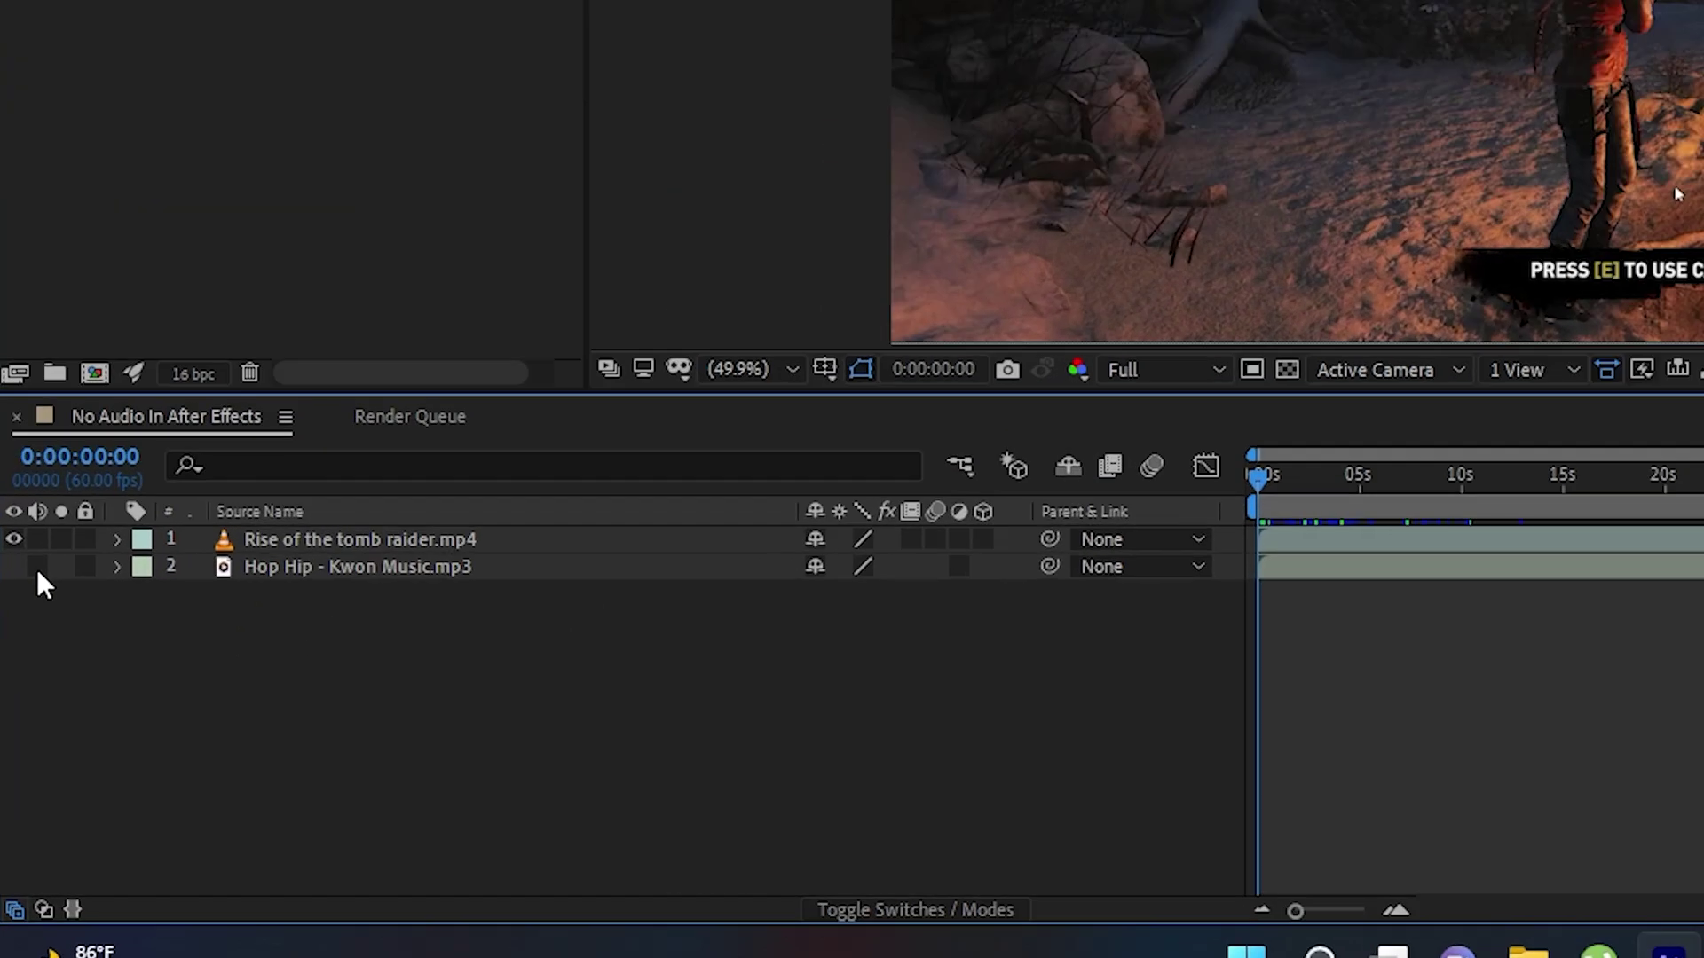
right_click(36, 509)
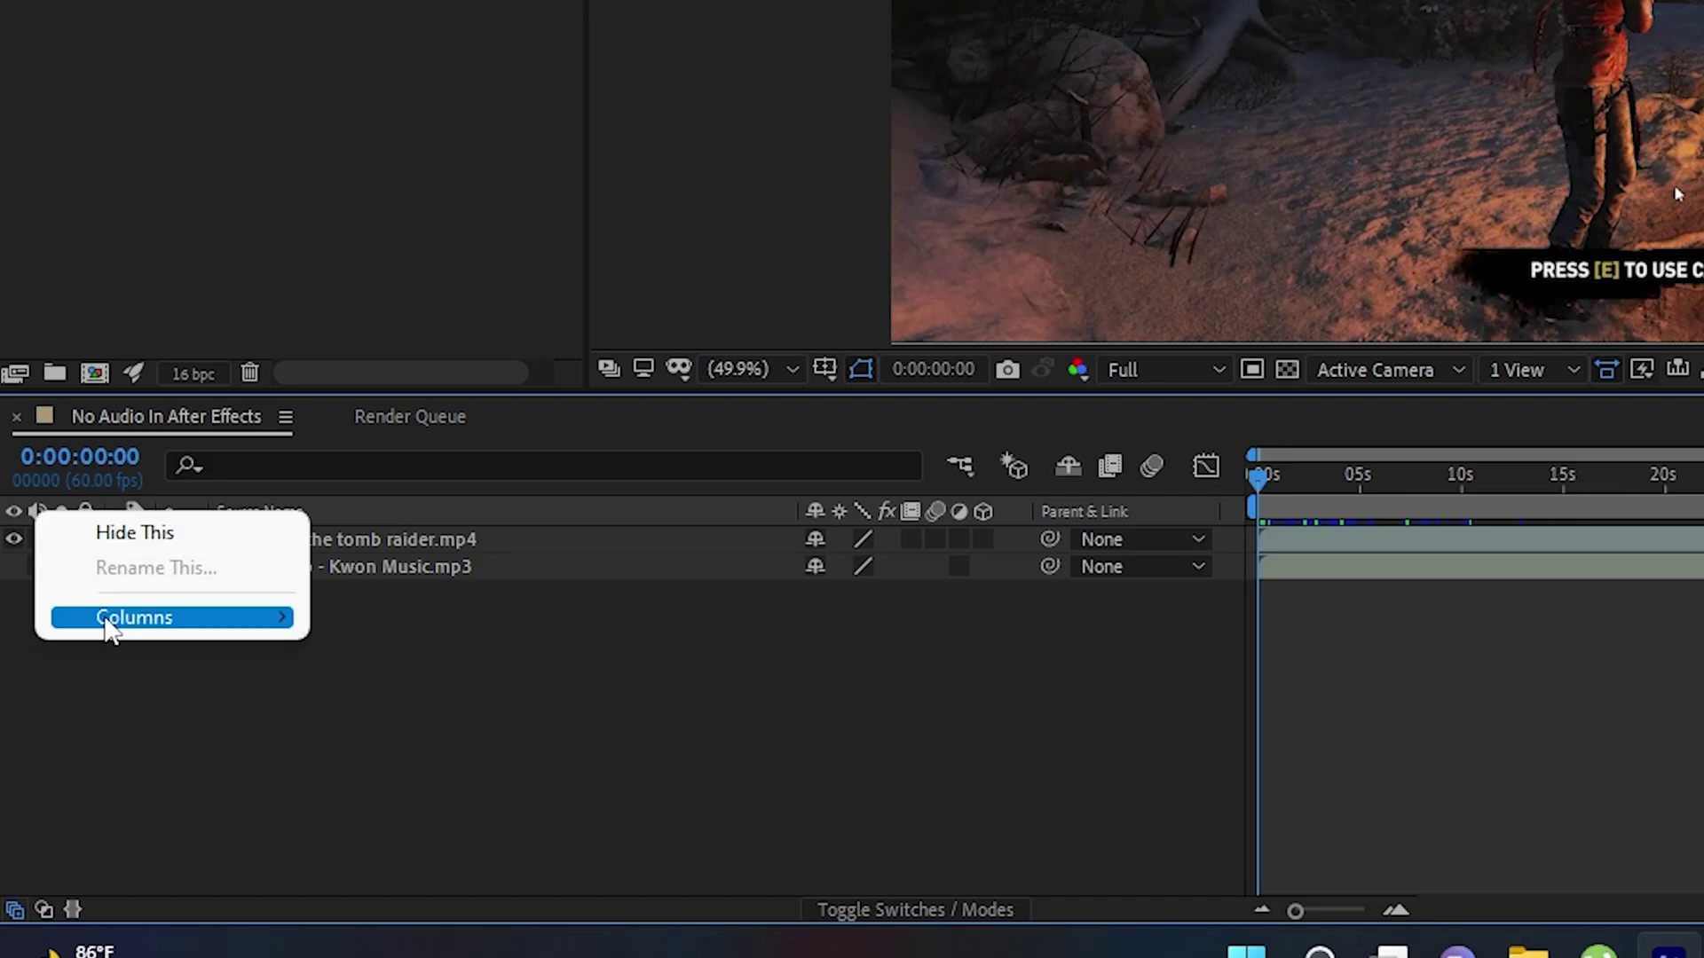
mouse_move(127, 630)
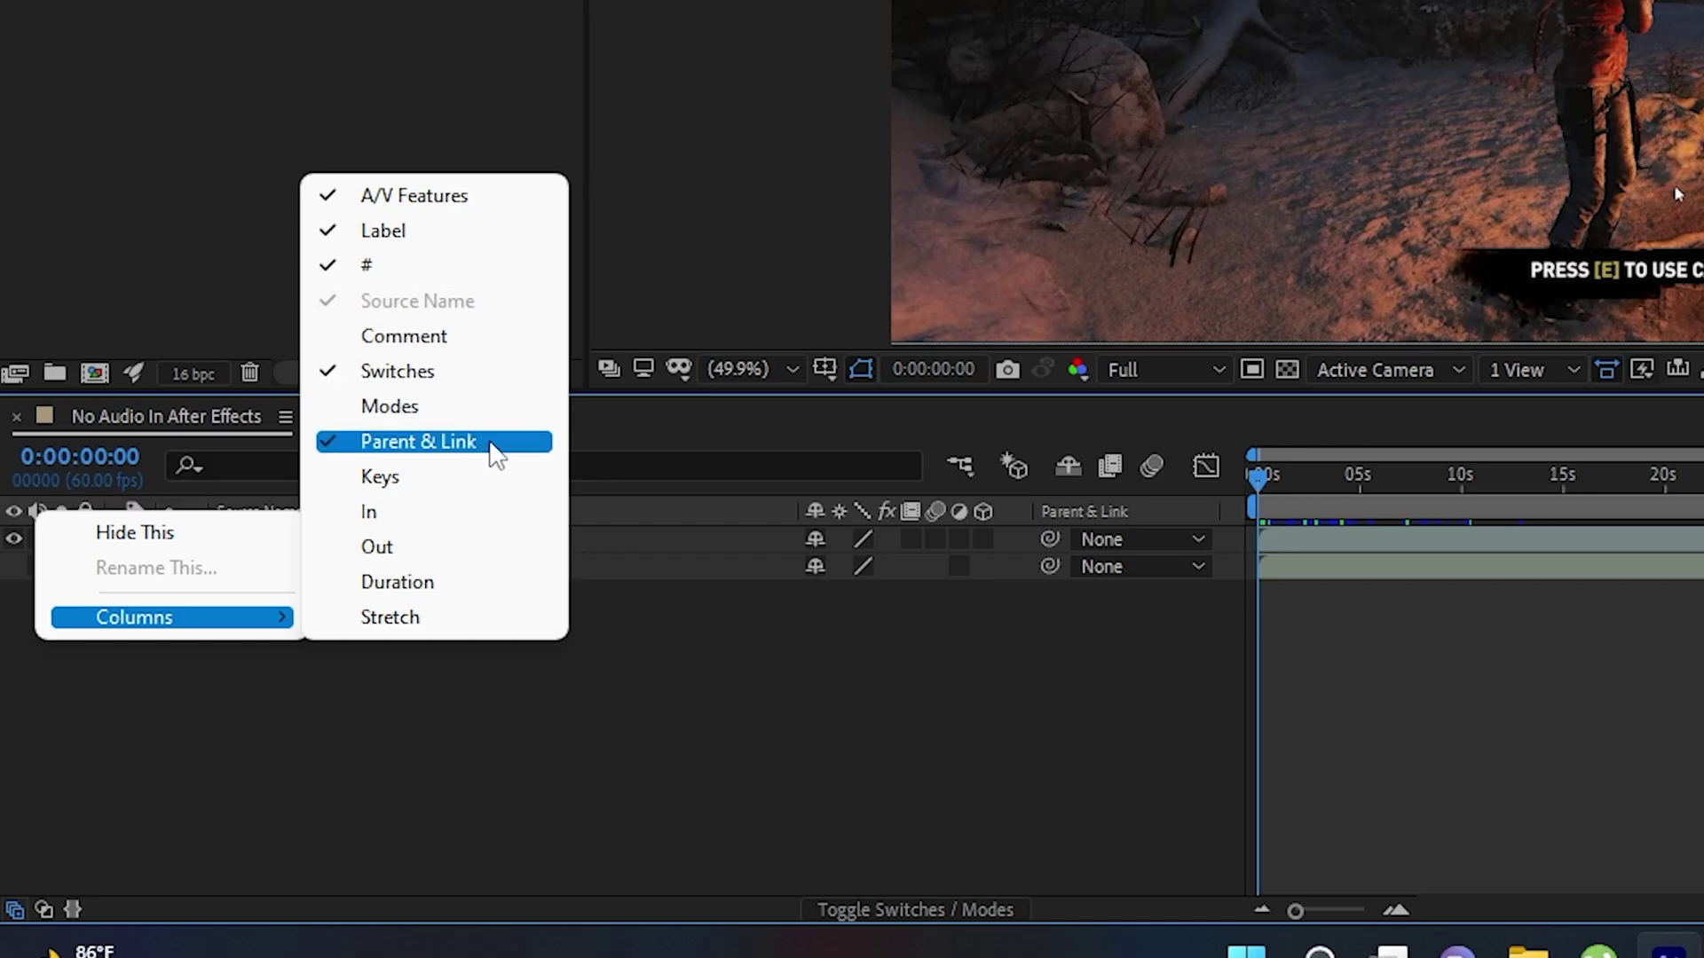
key(Escape)
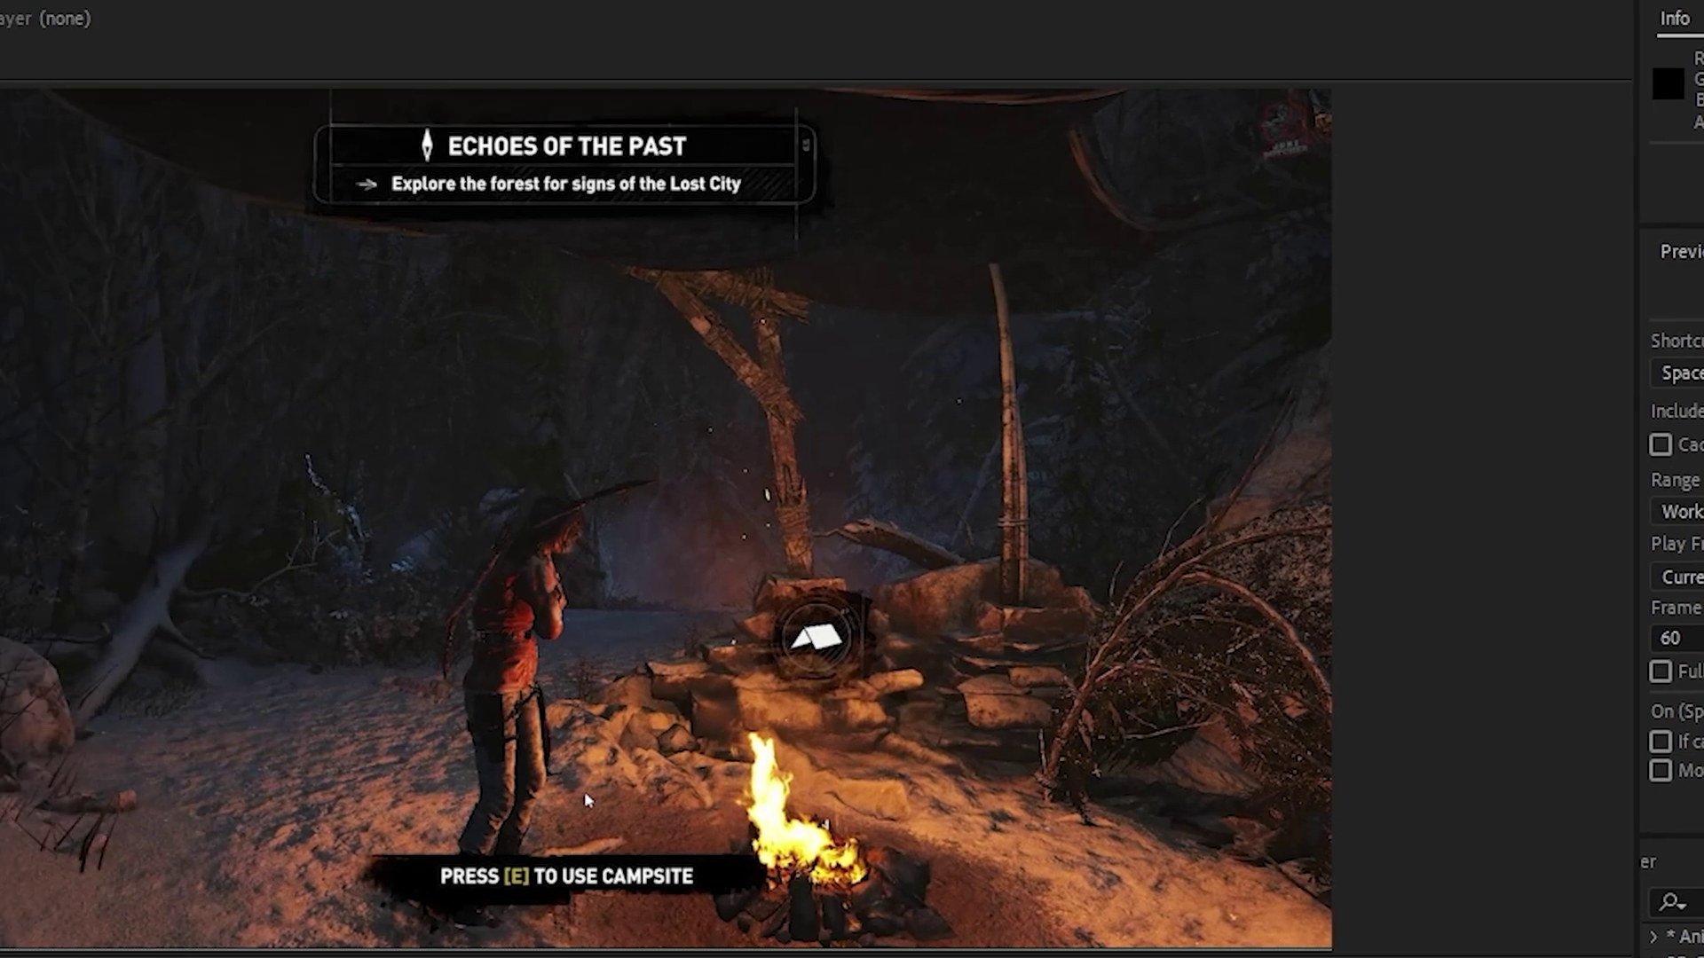
Open the Preview panel from the Window menu.
click(592, 53)
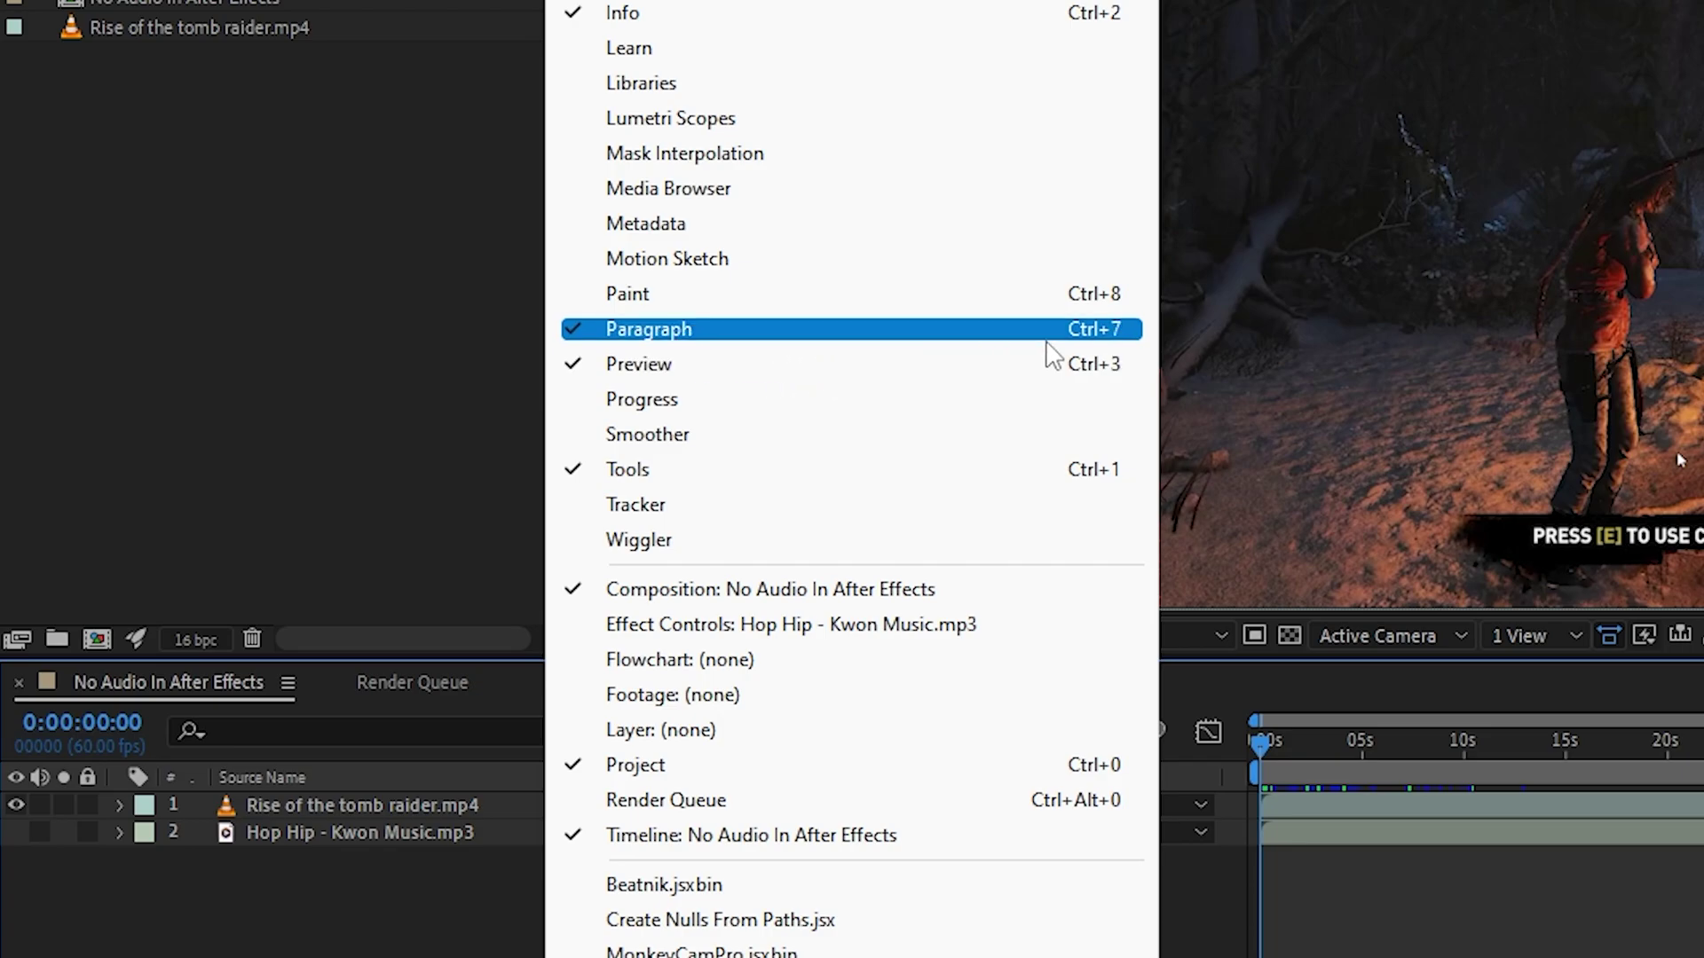
click(1124, 369)
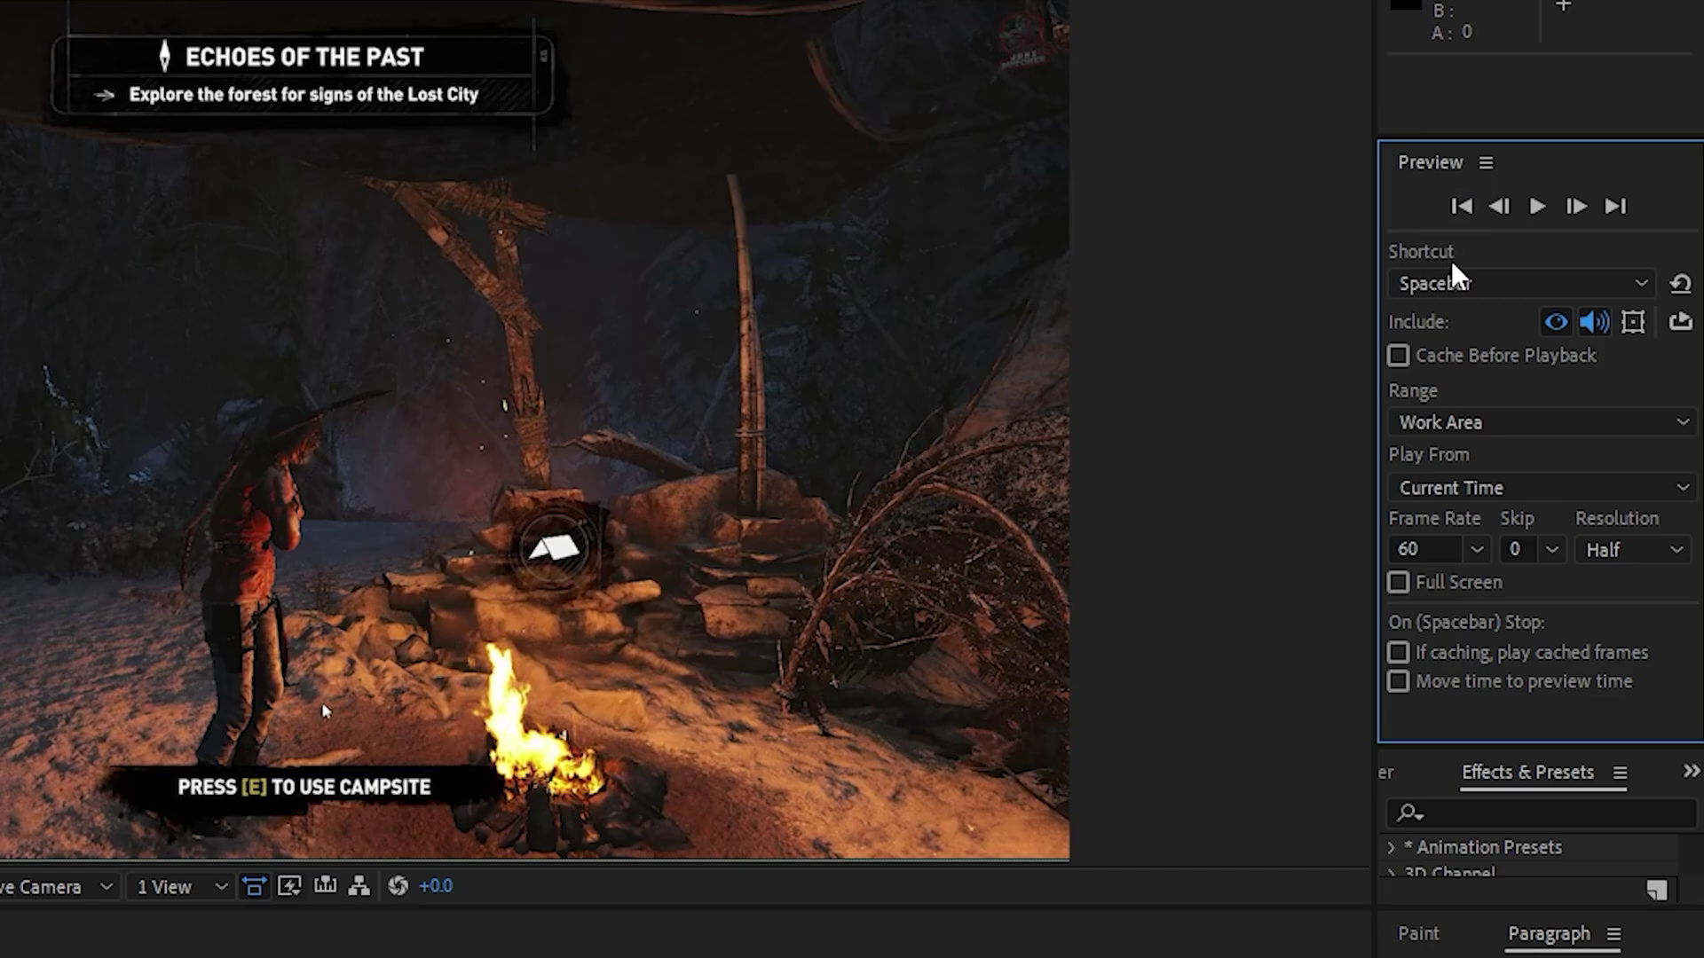
click(1500, 284)
click(1502, 317)
click(1500, 284)
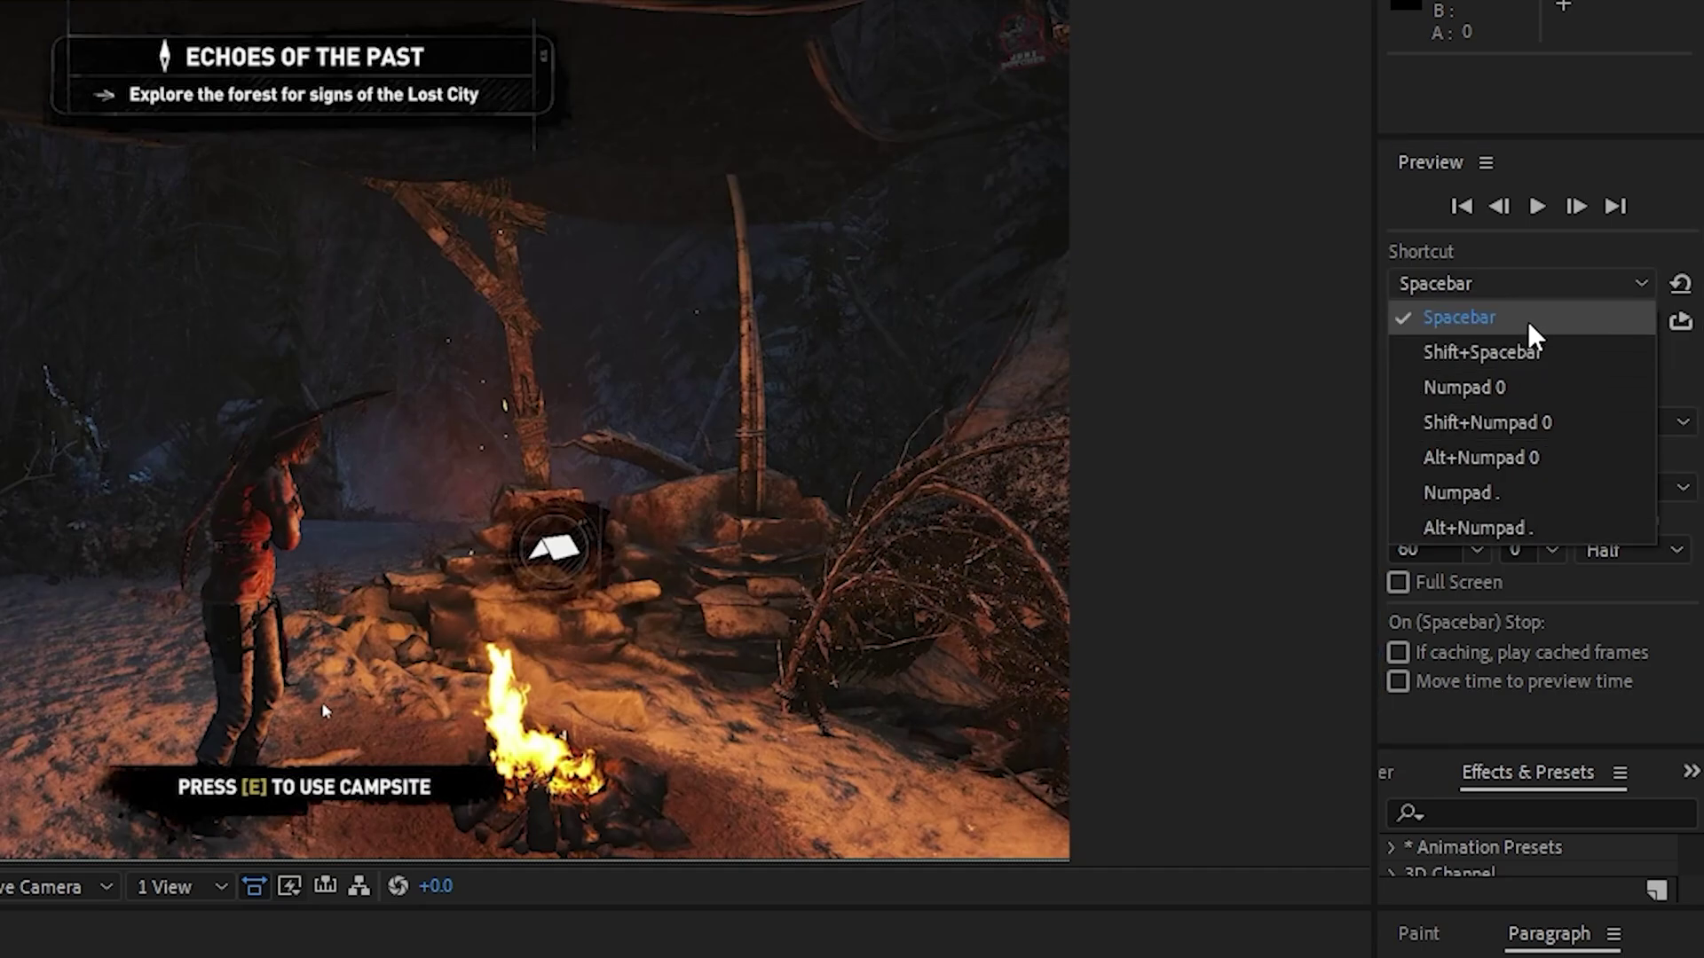
click(1533, 336)
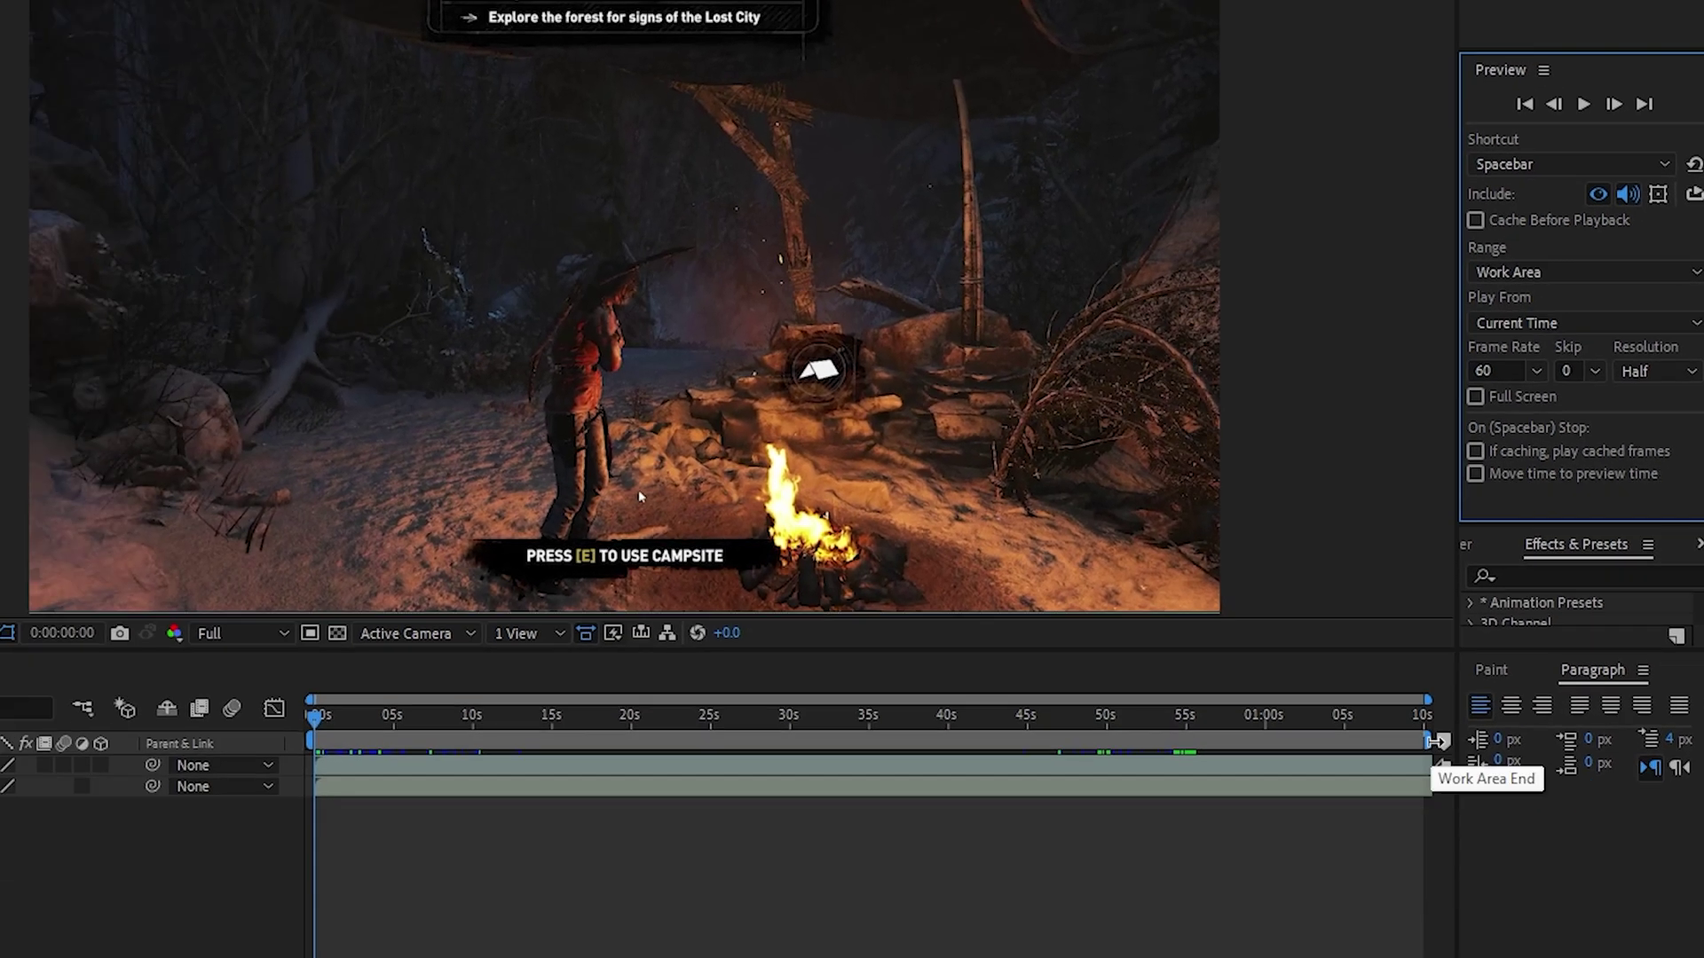
drag(1427, 740, 507, 740)
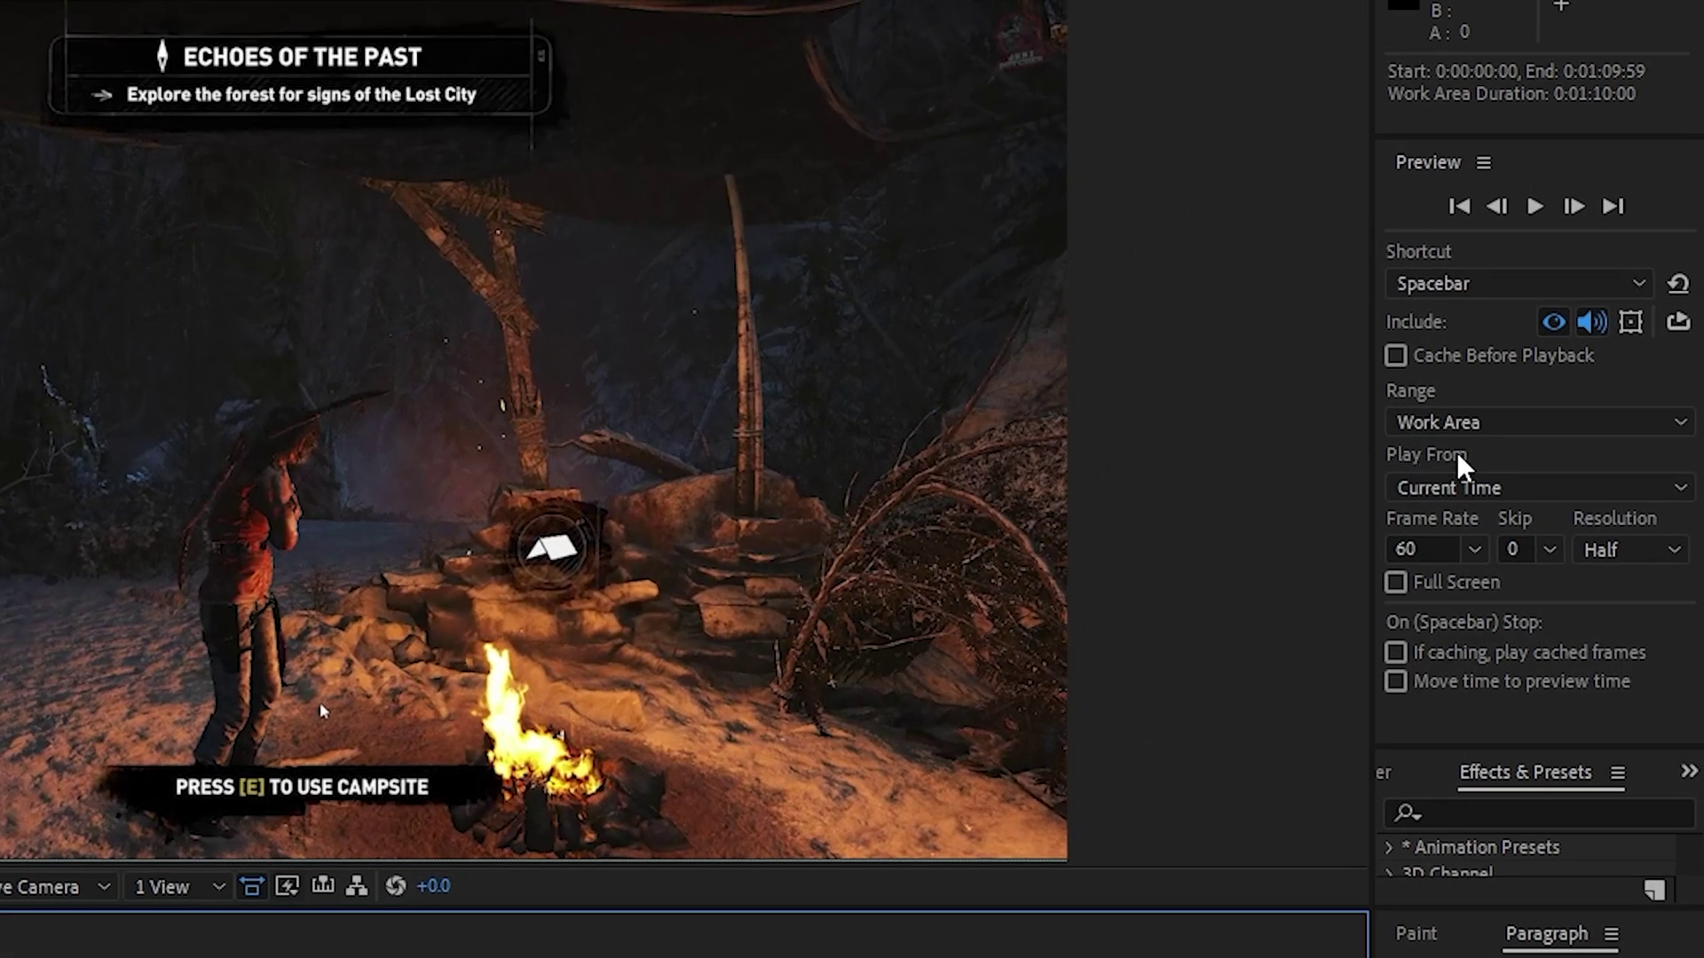
click(1517, 500)
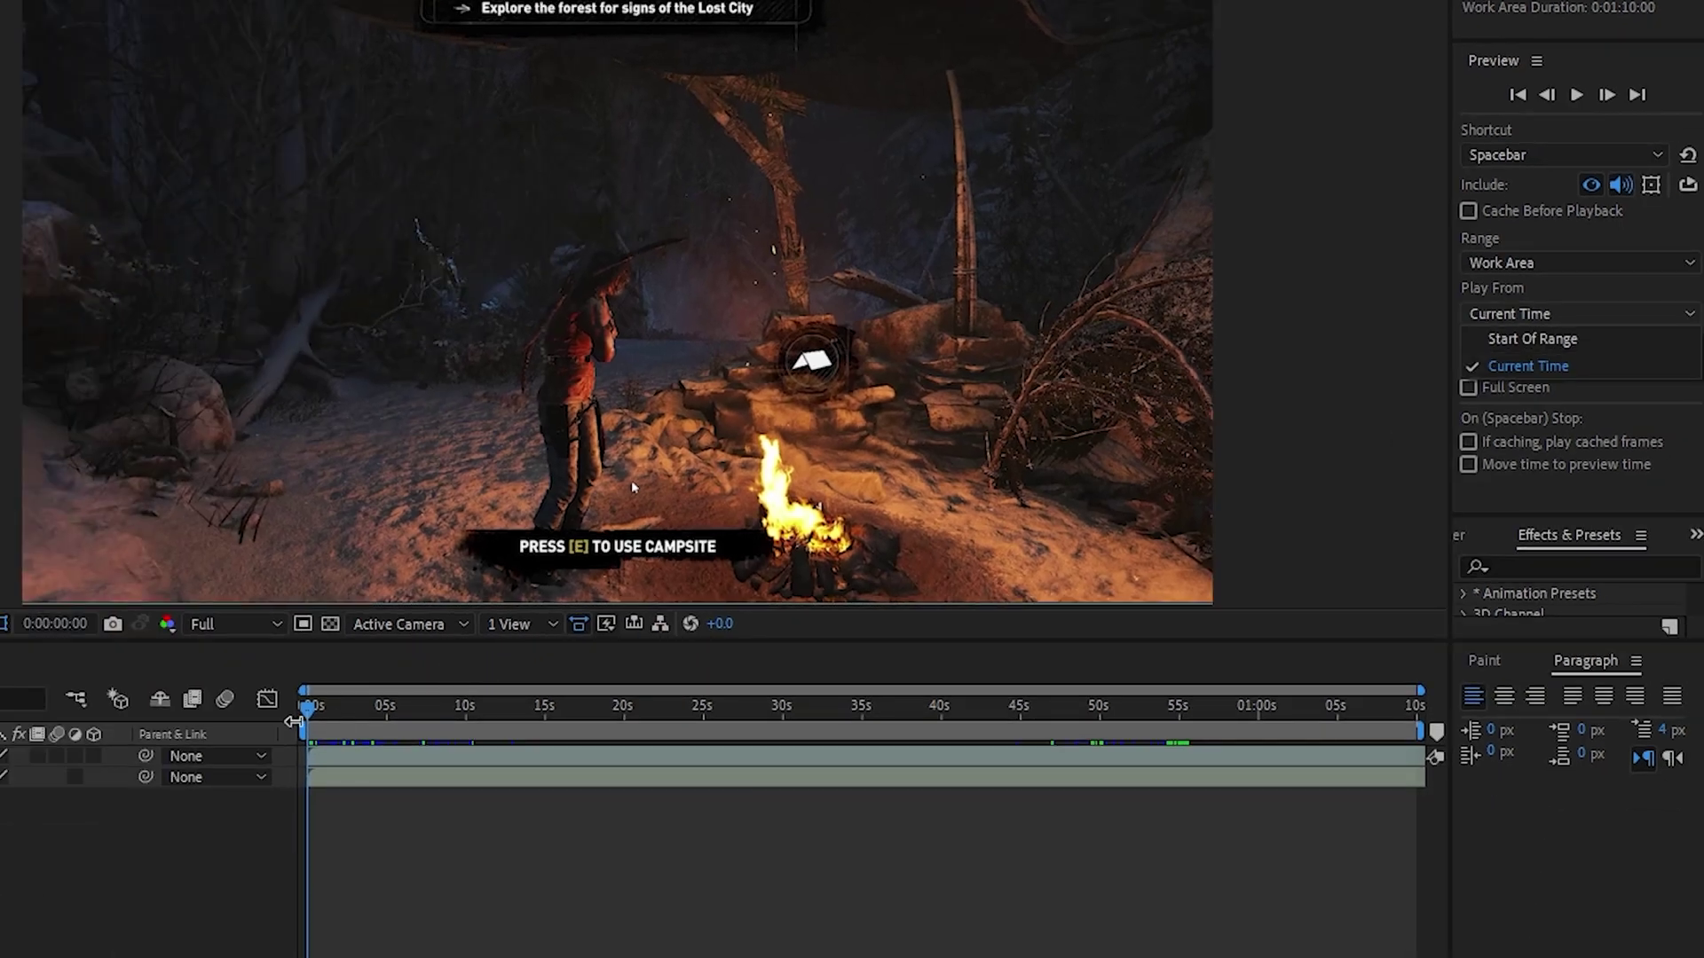
click(315, 710)
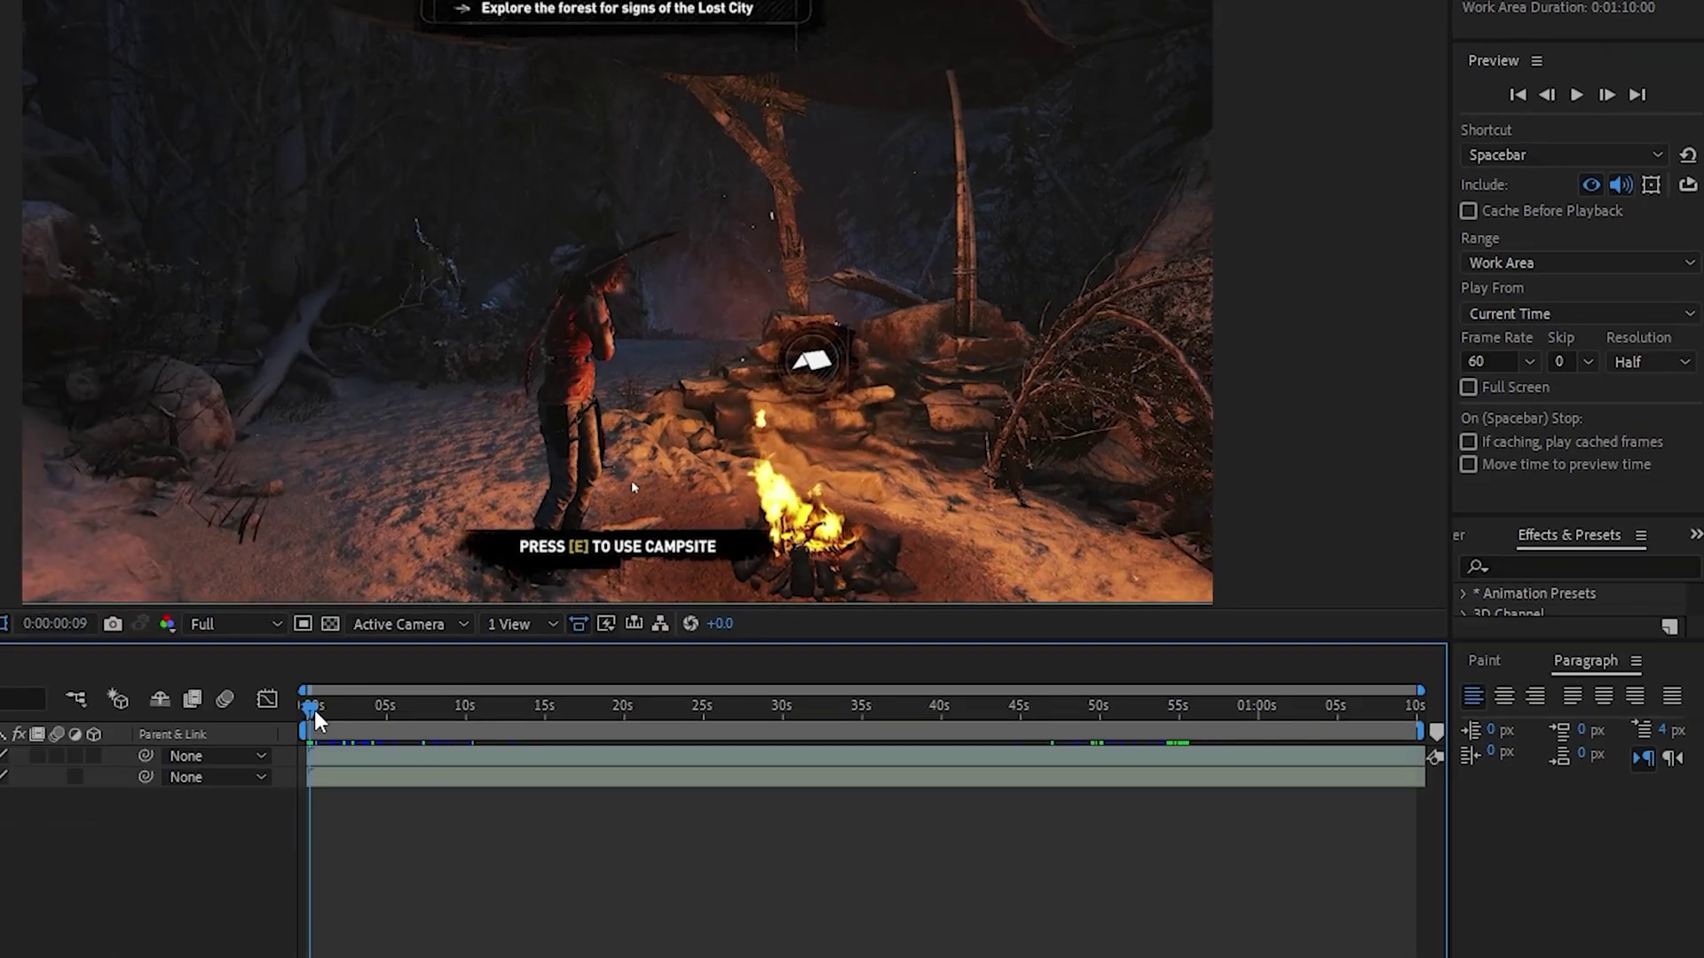
drag(339, 710, 345, 710)
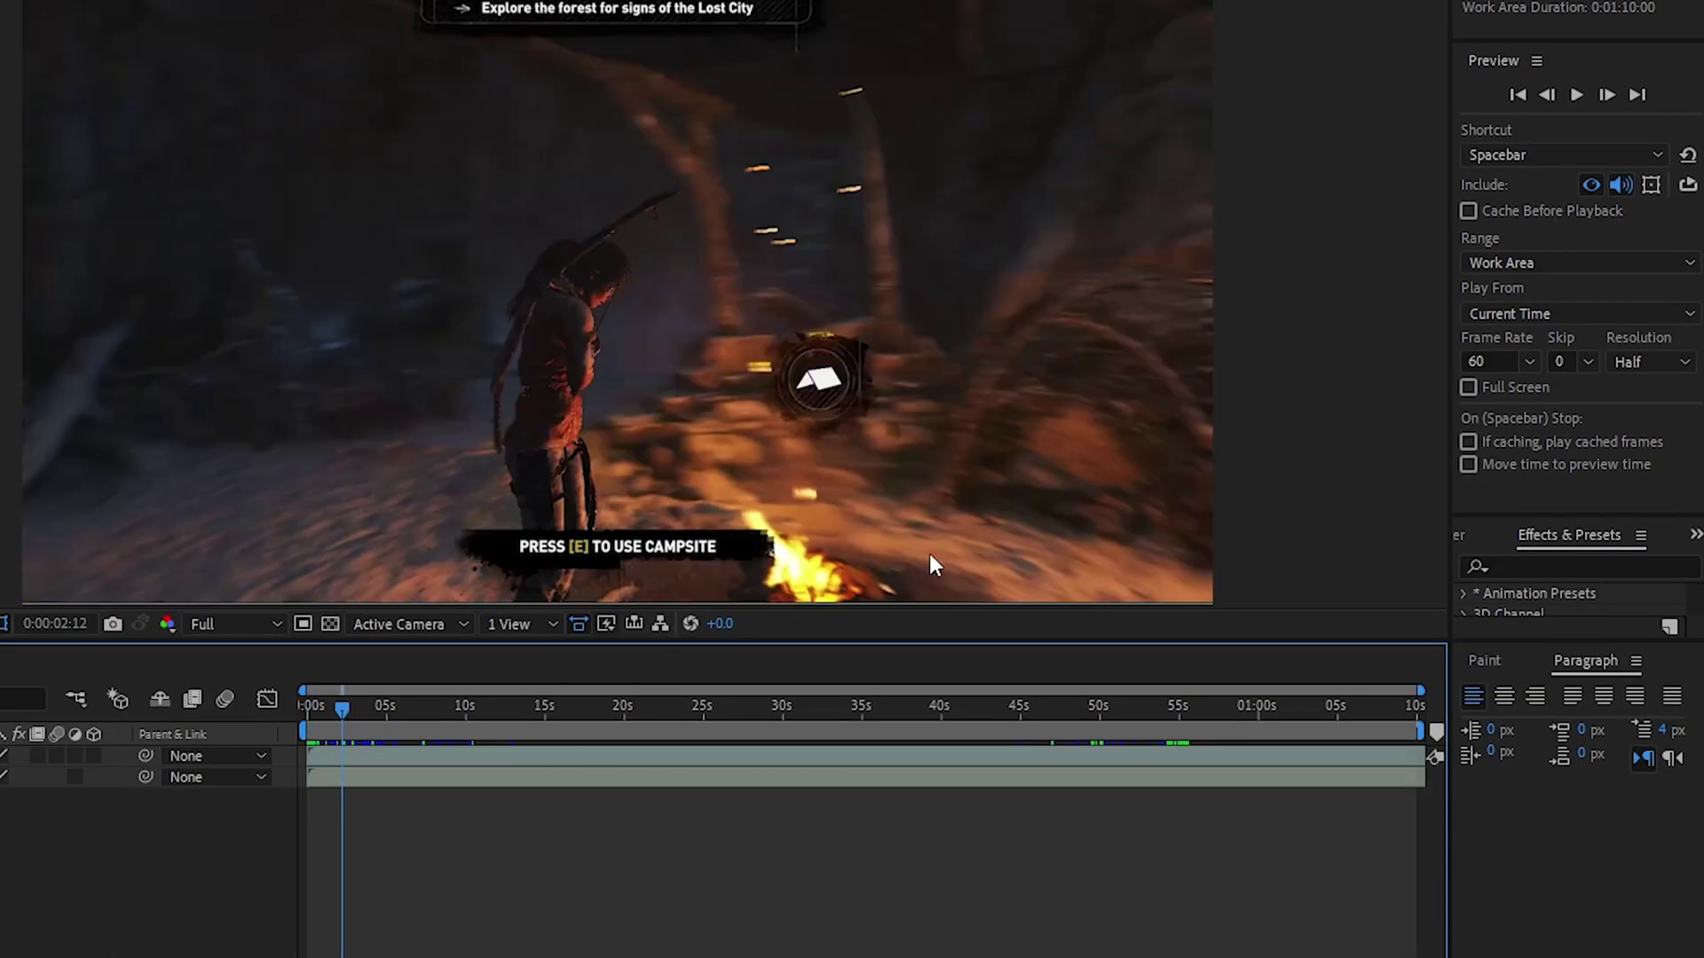
click(1514, 313)
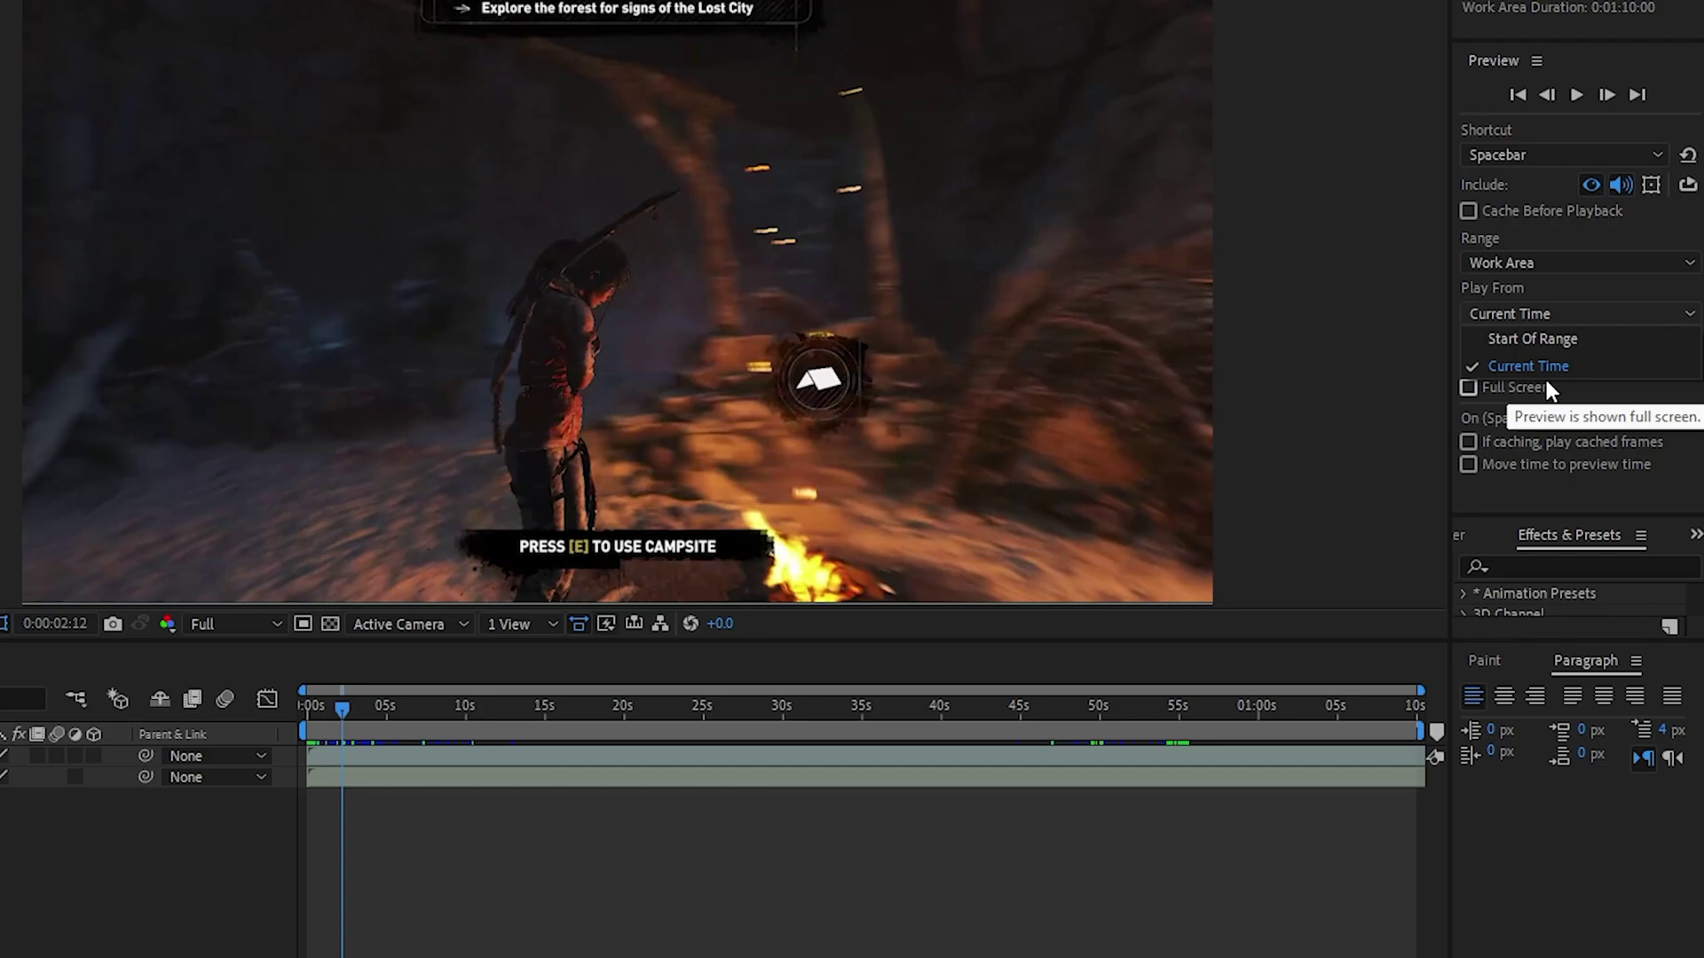
click(1546, 377)
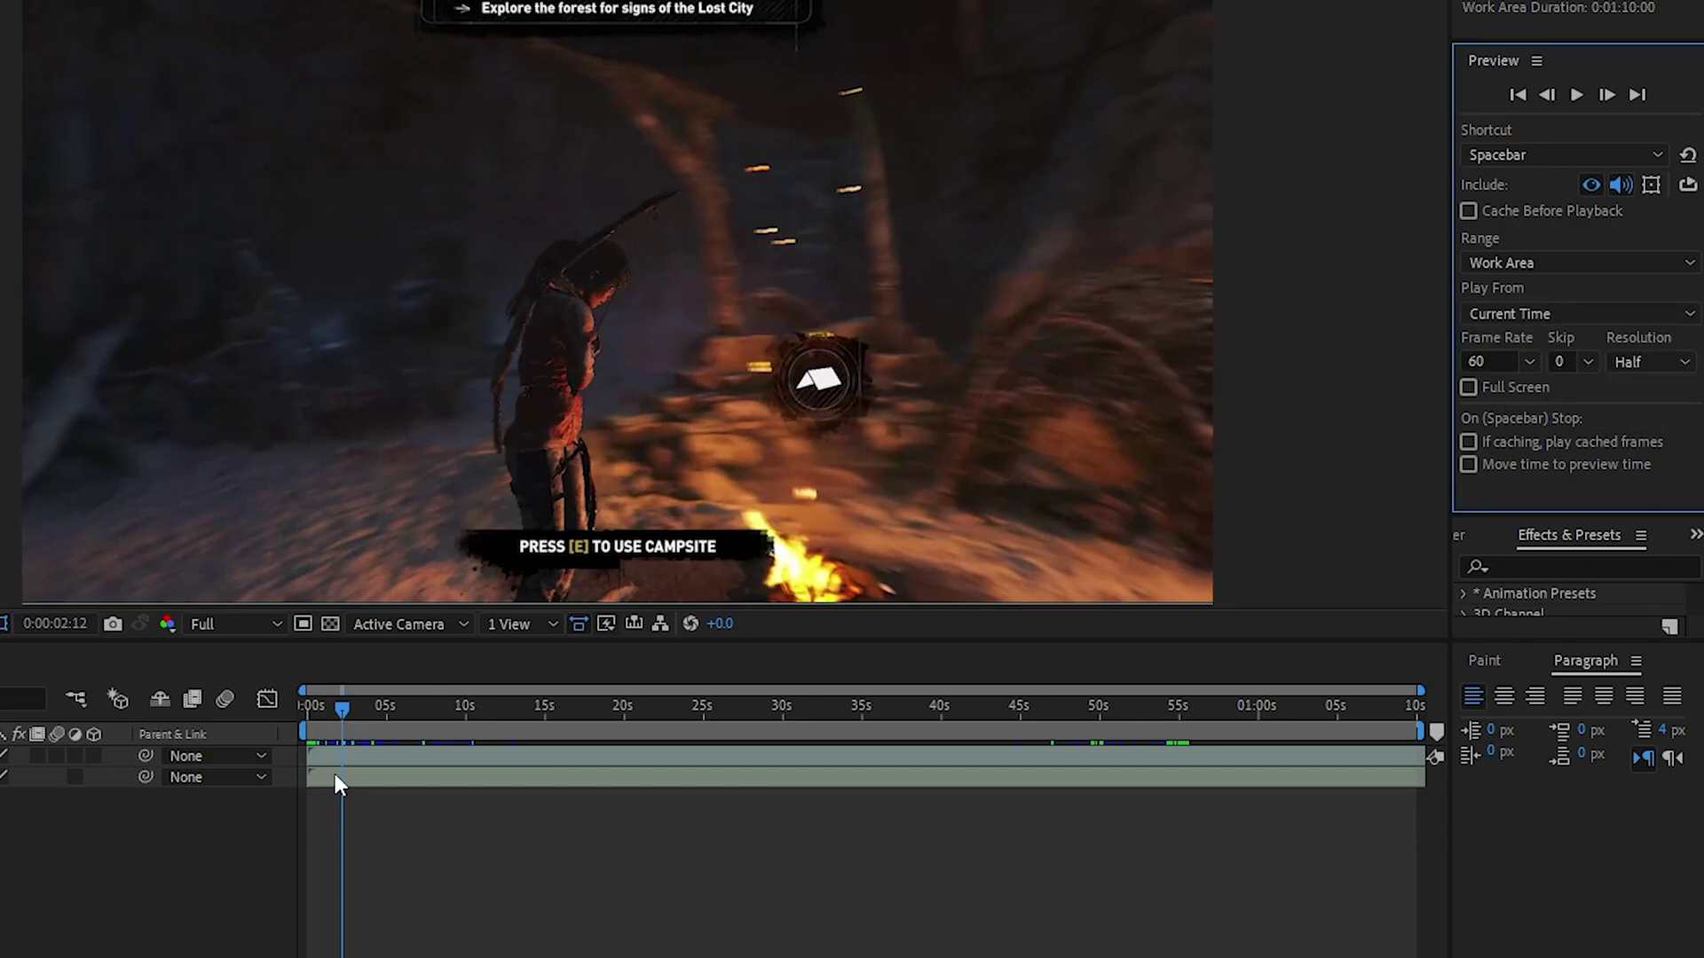
click(335, 772)
click(342, 735)
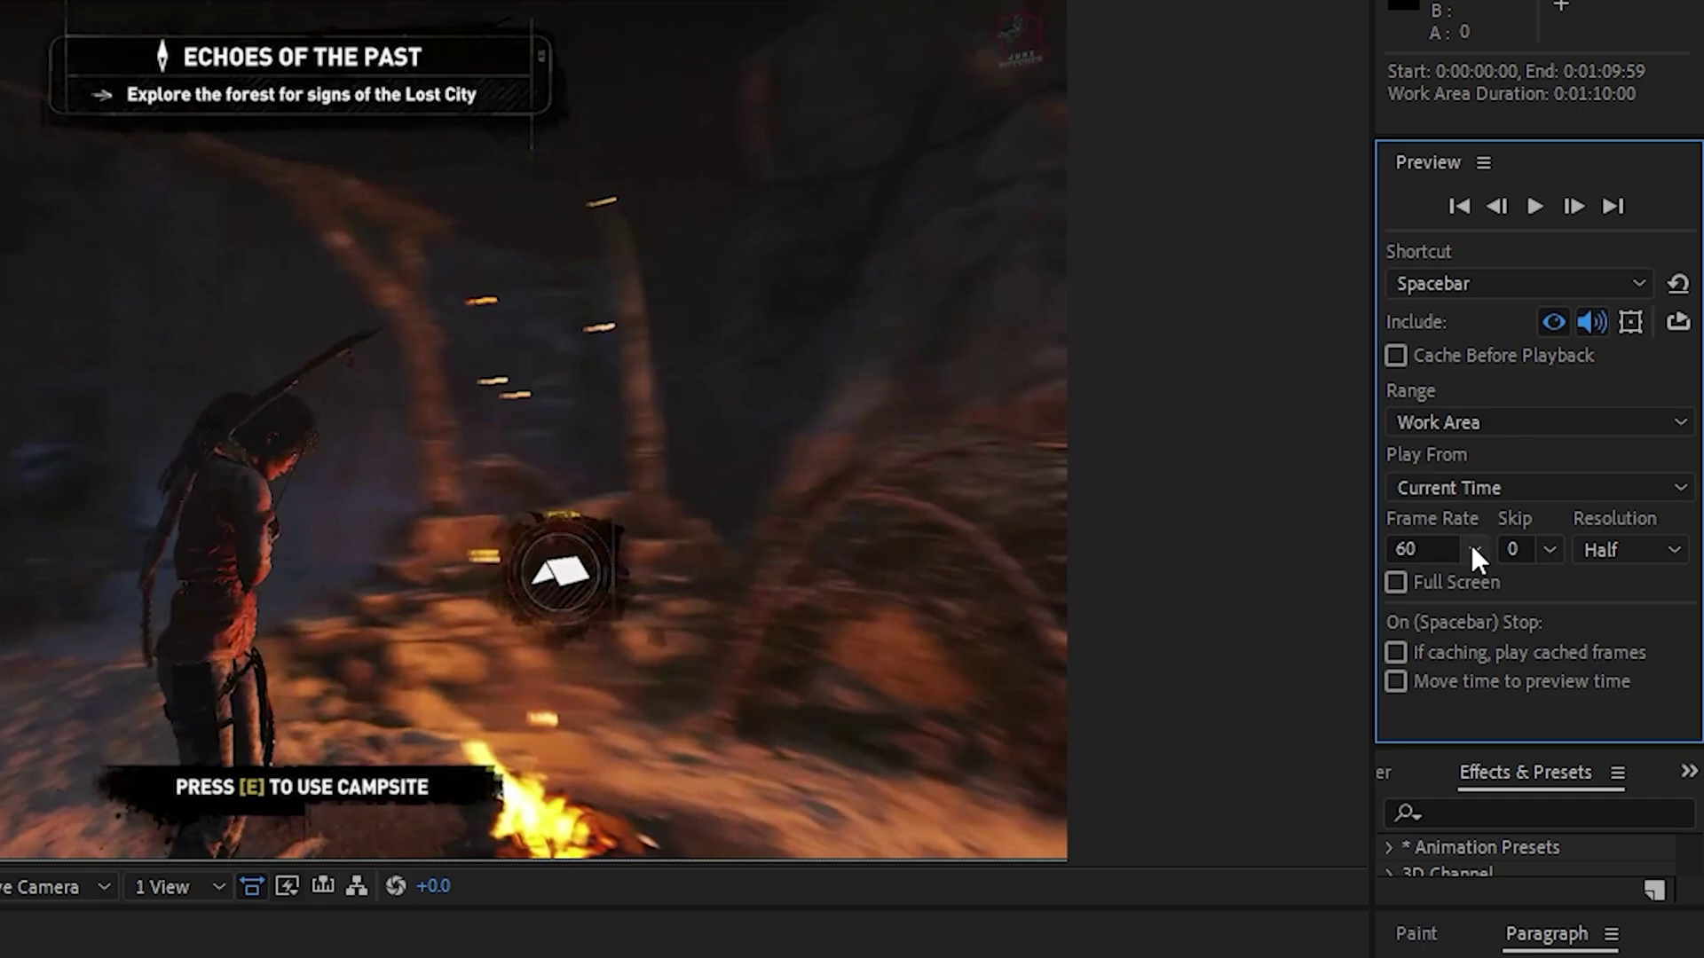
click(1527, 360)
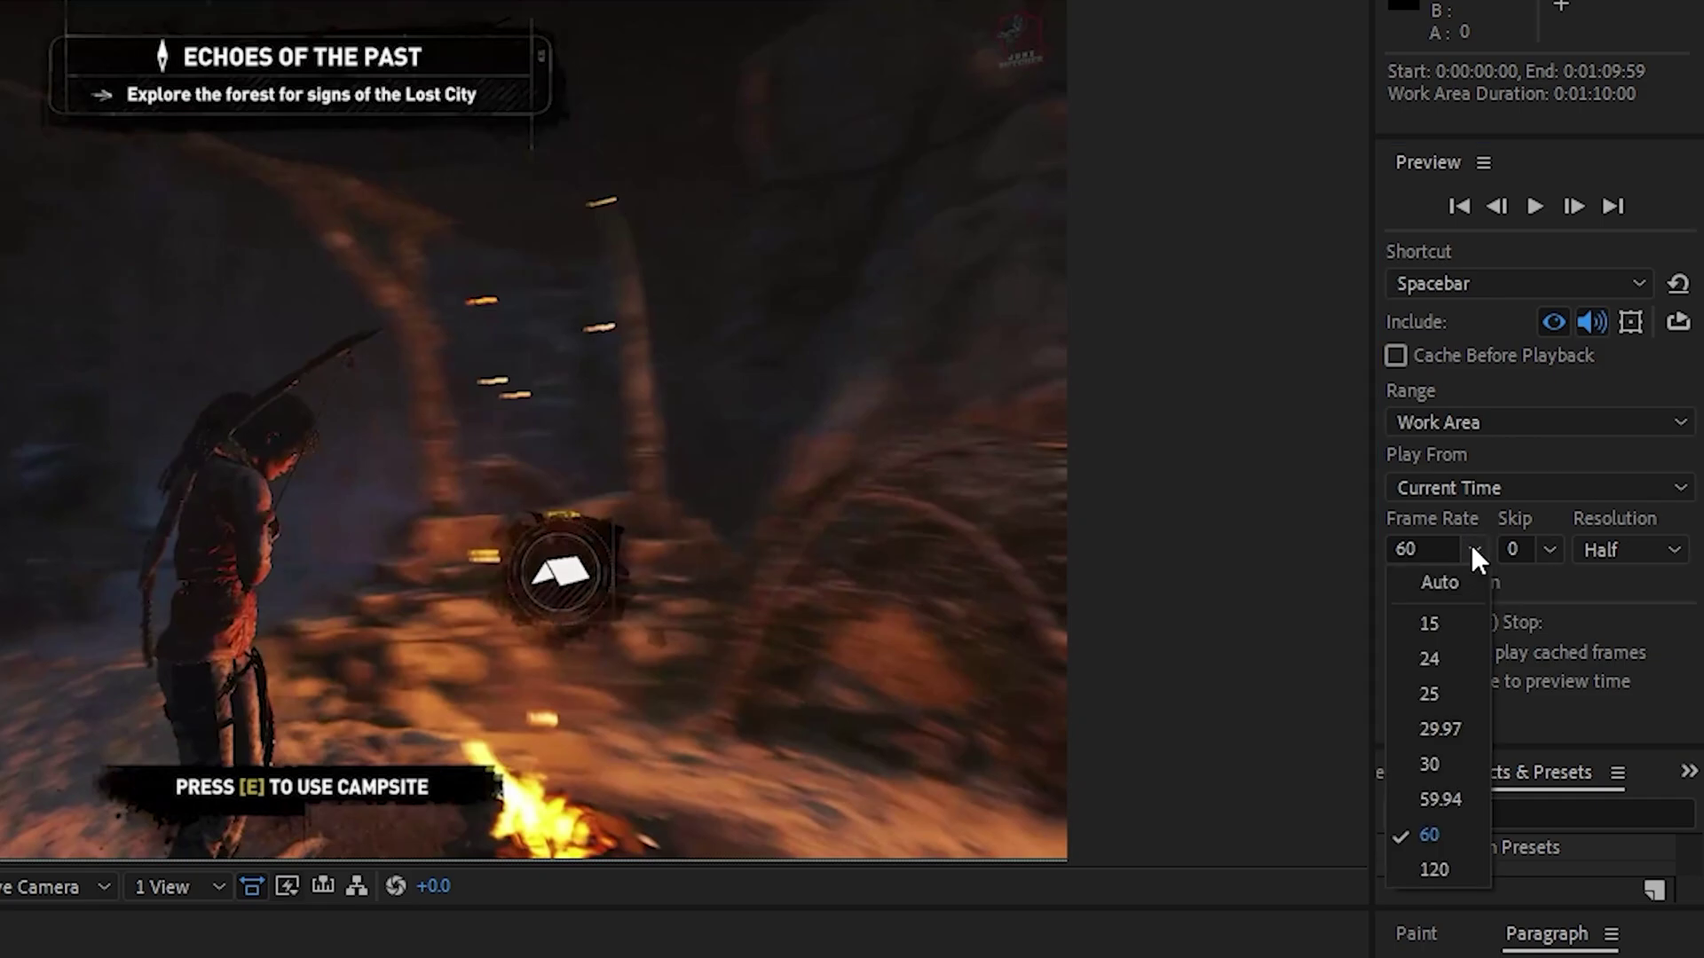
click(1462, 834)
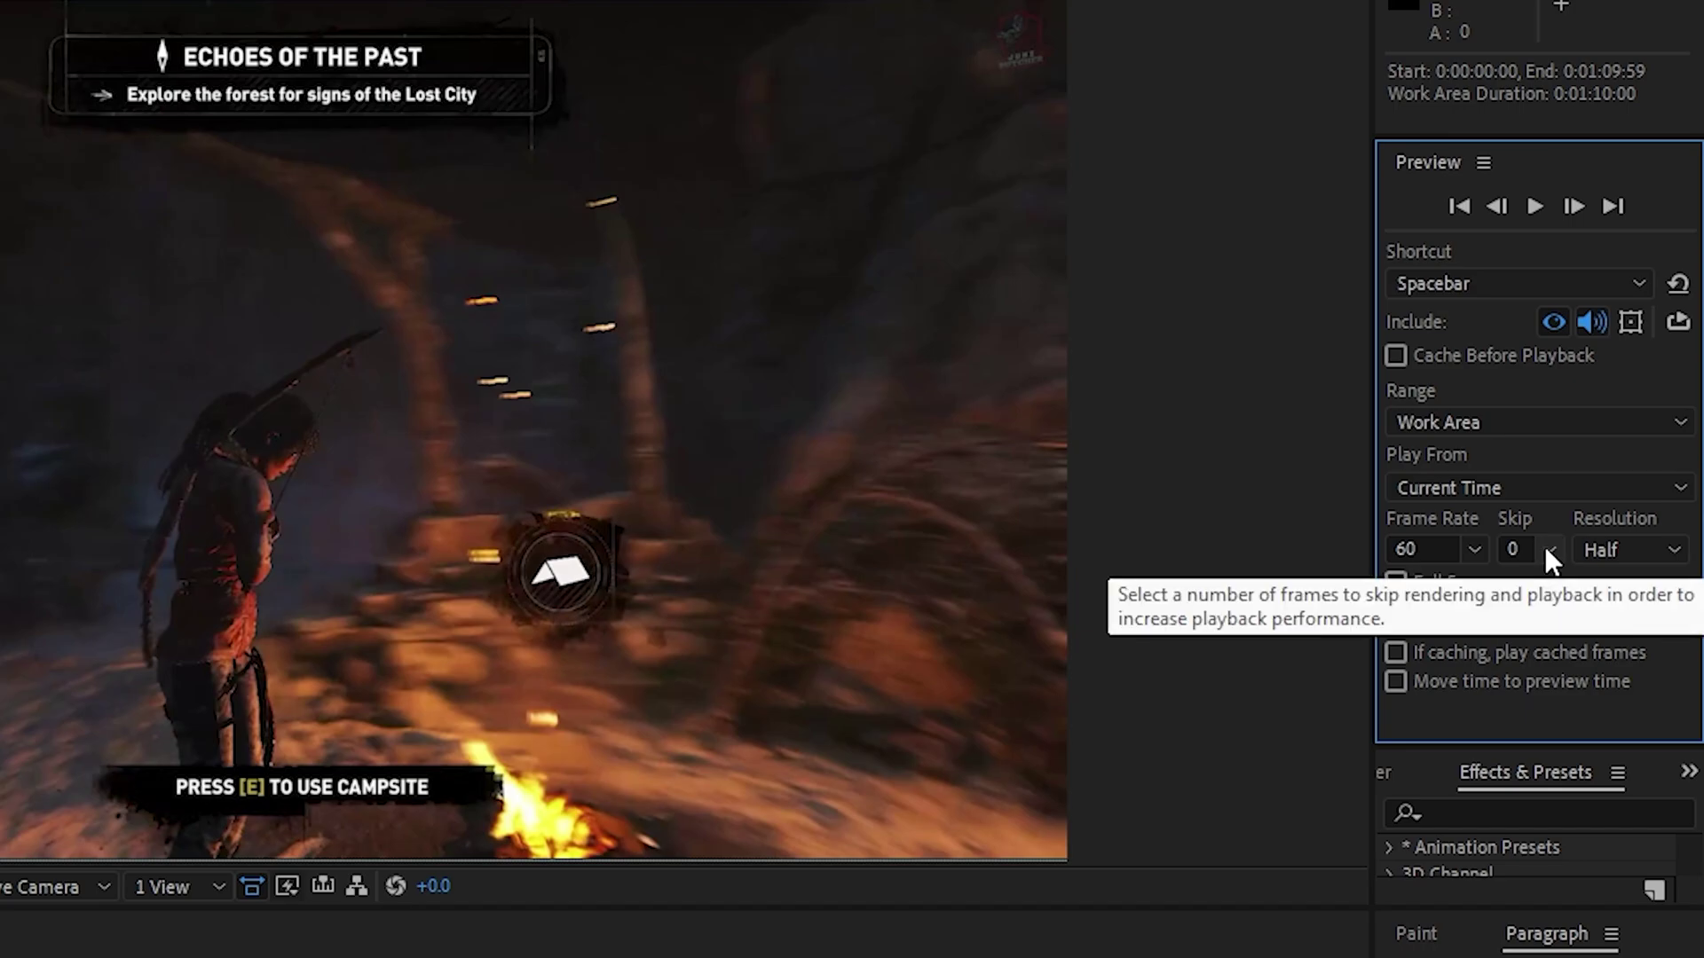
click(1636, 549)
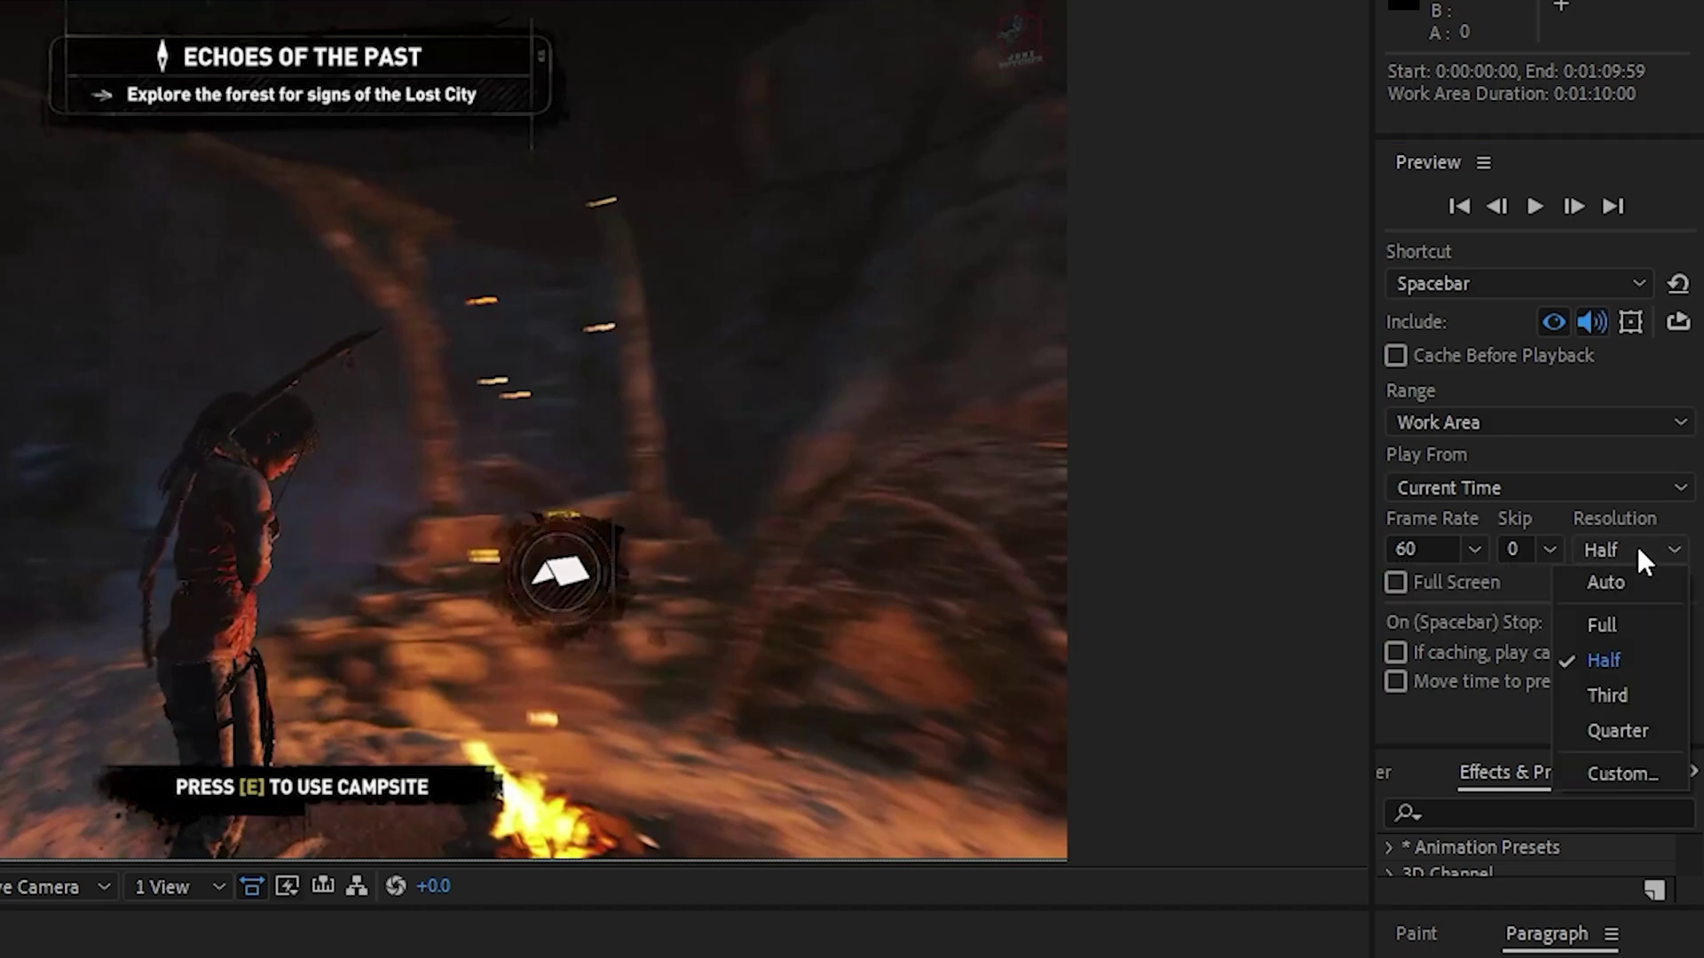
Keep the preview Resolution at Half and run a quick test preview.
click(1644, 667)
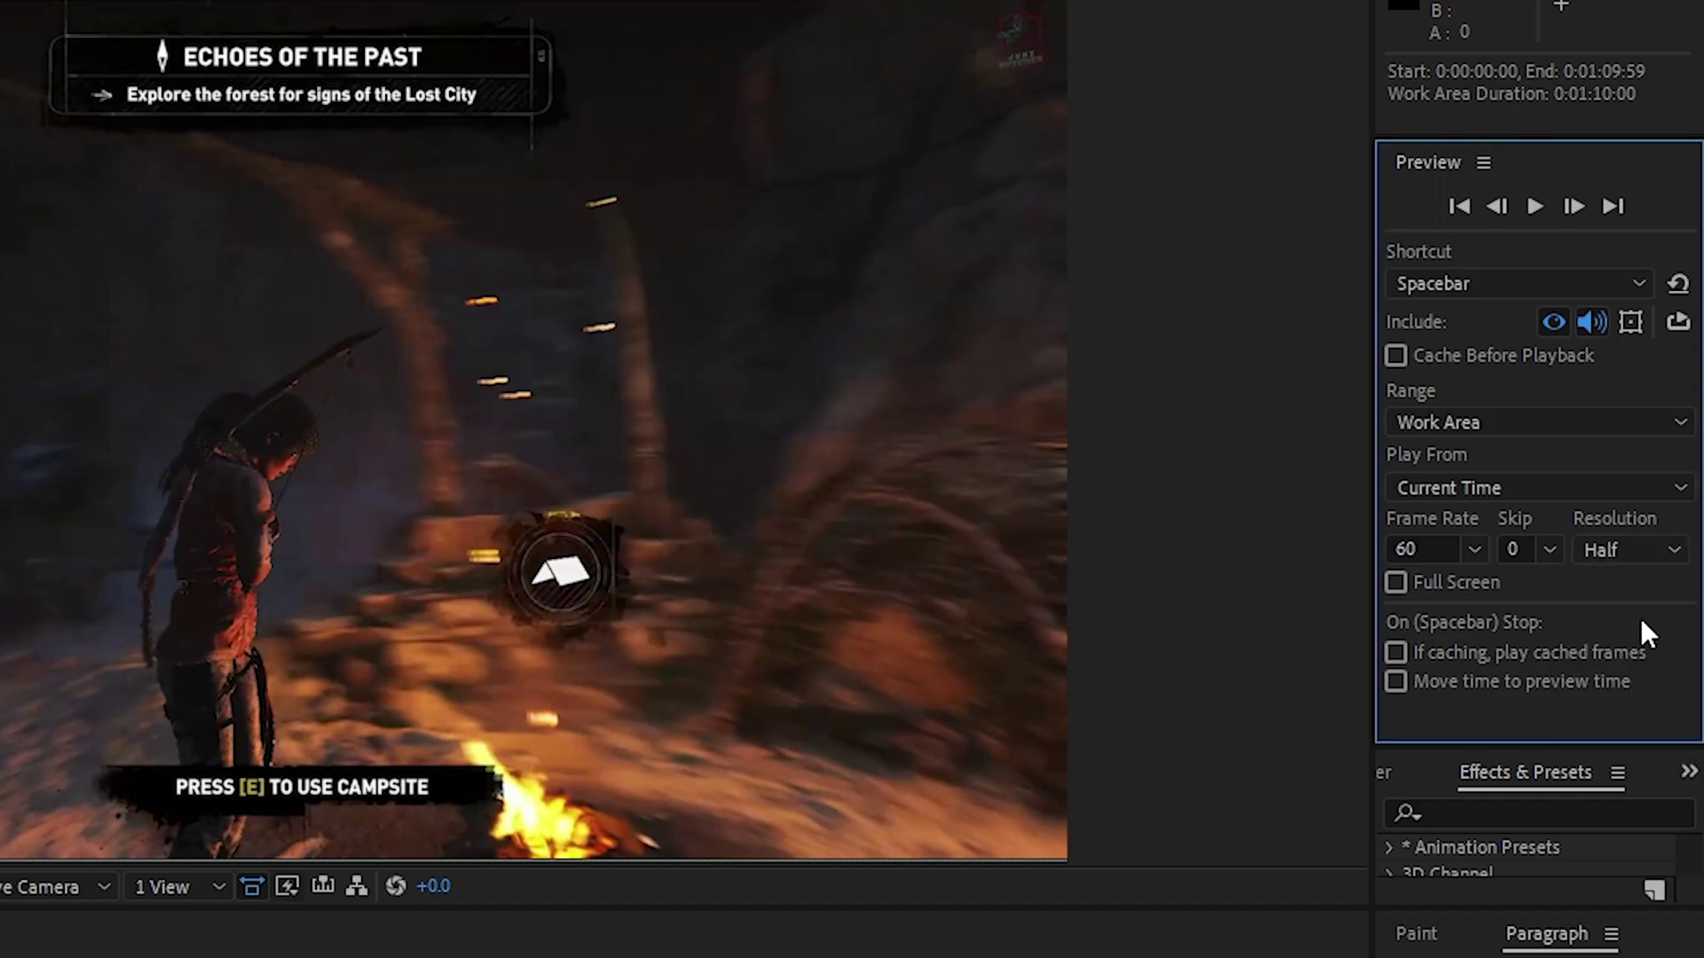
click(1624, 543)
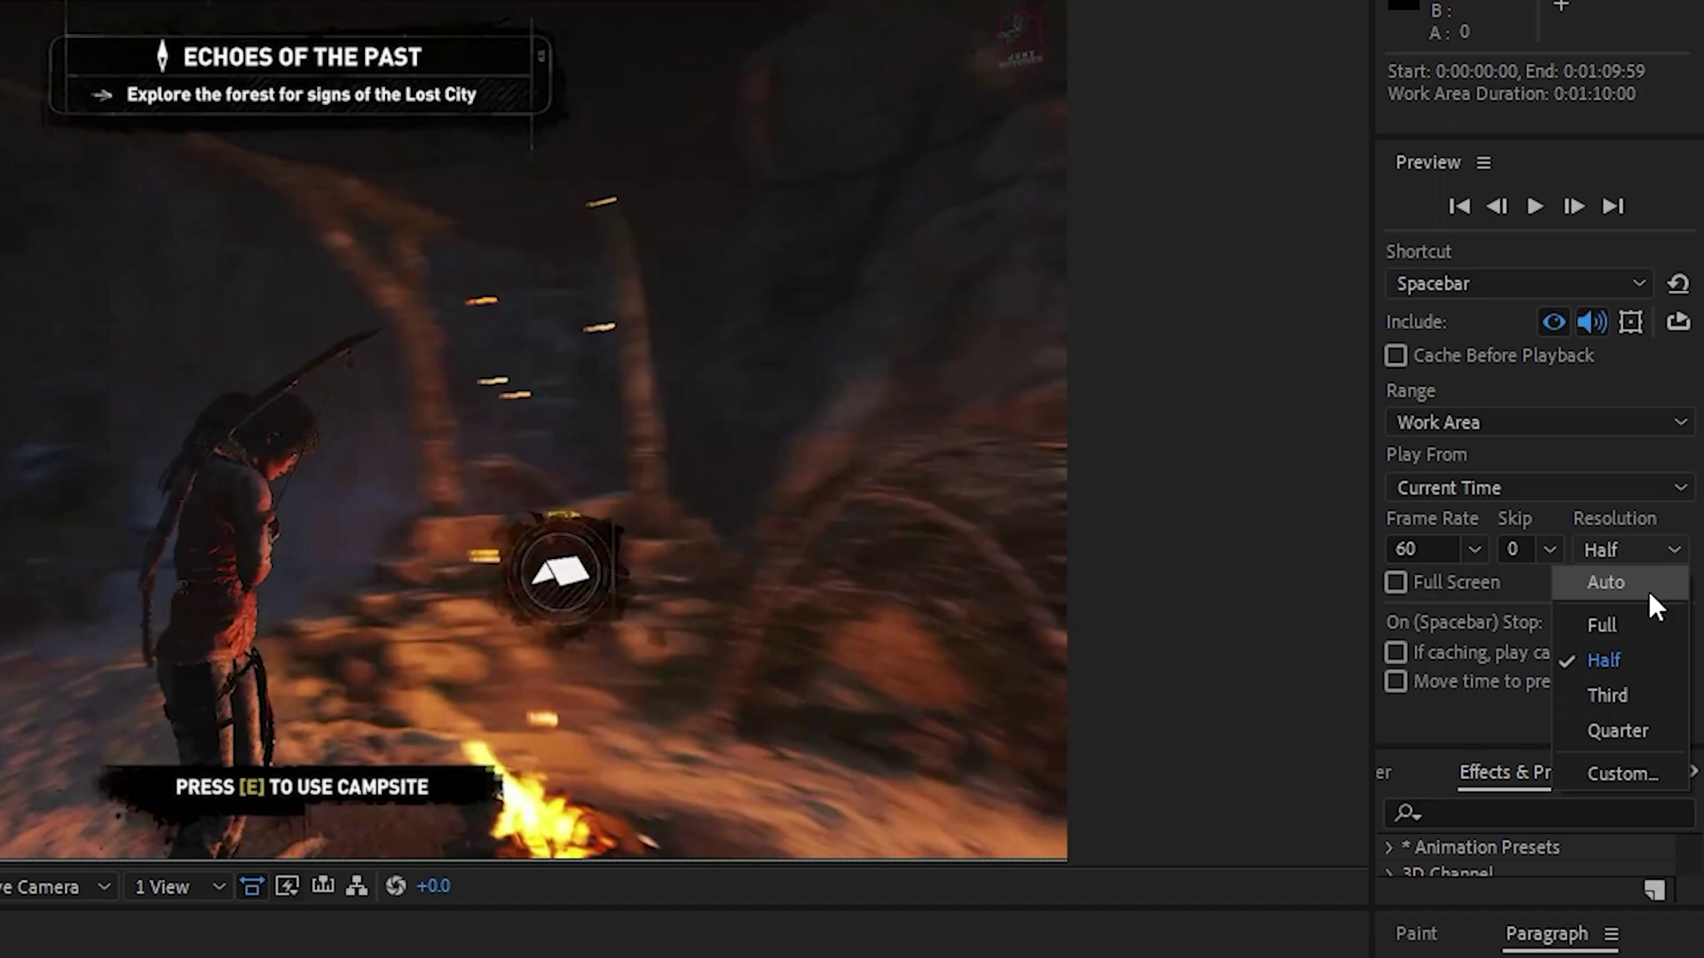
click(1342, 602)
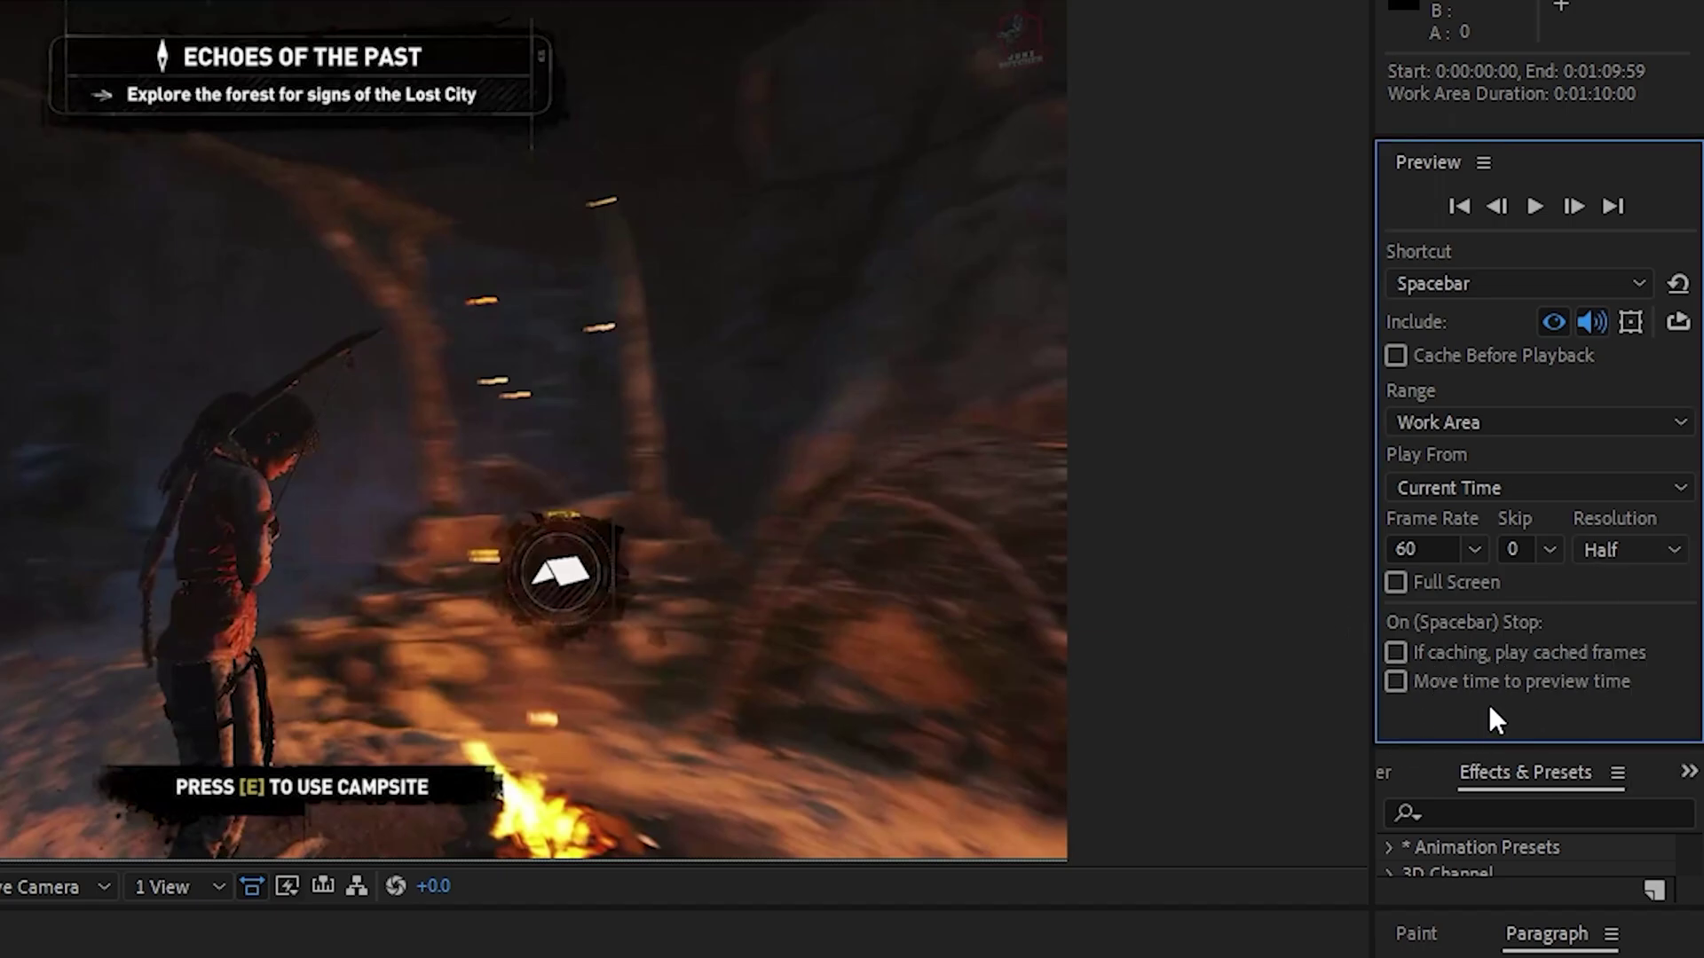
key(space)
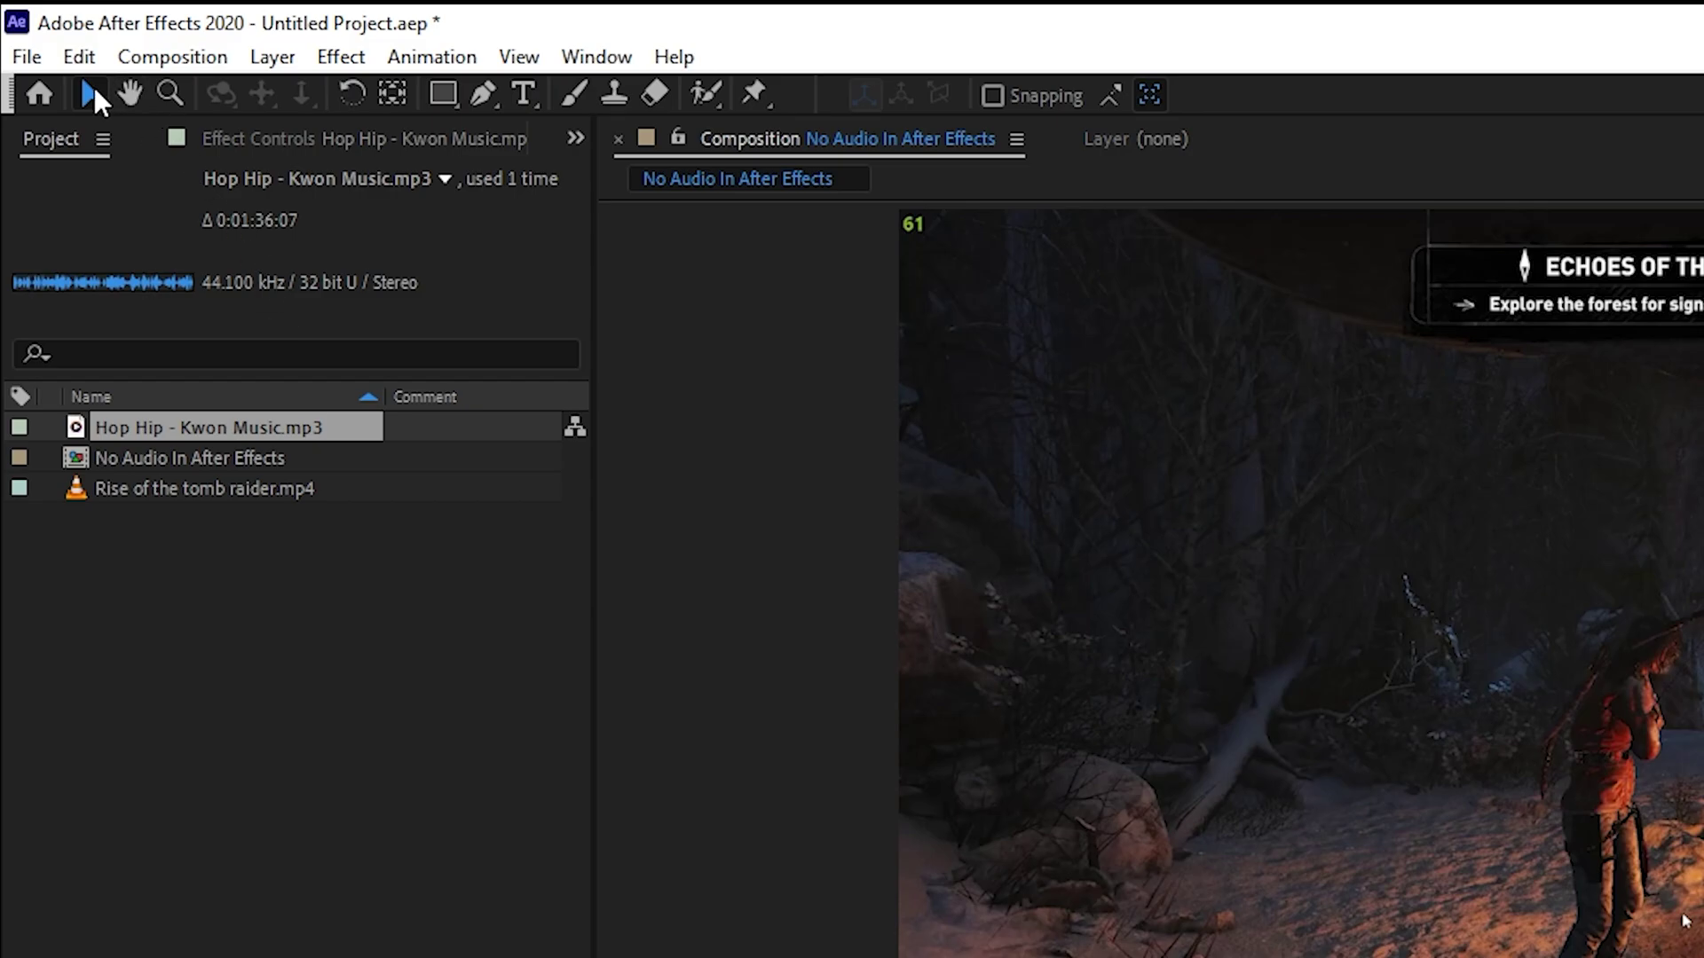
Open the Audio Hardware page of Edit > Preferences.
click(79, 58)
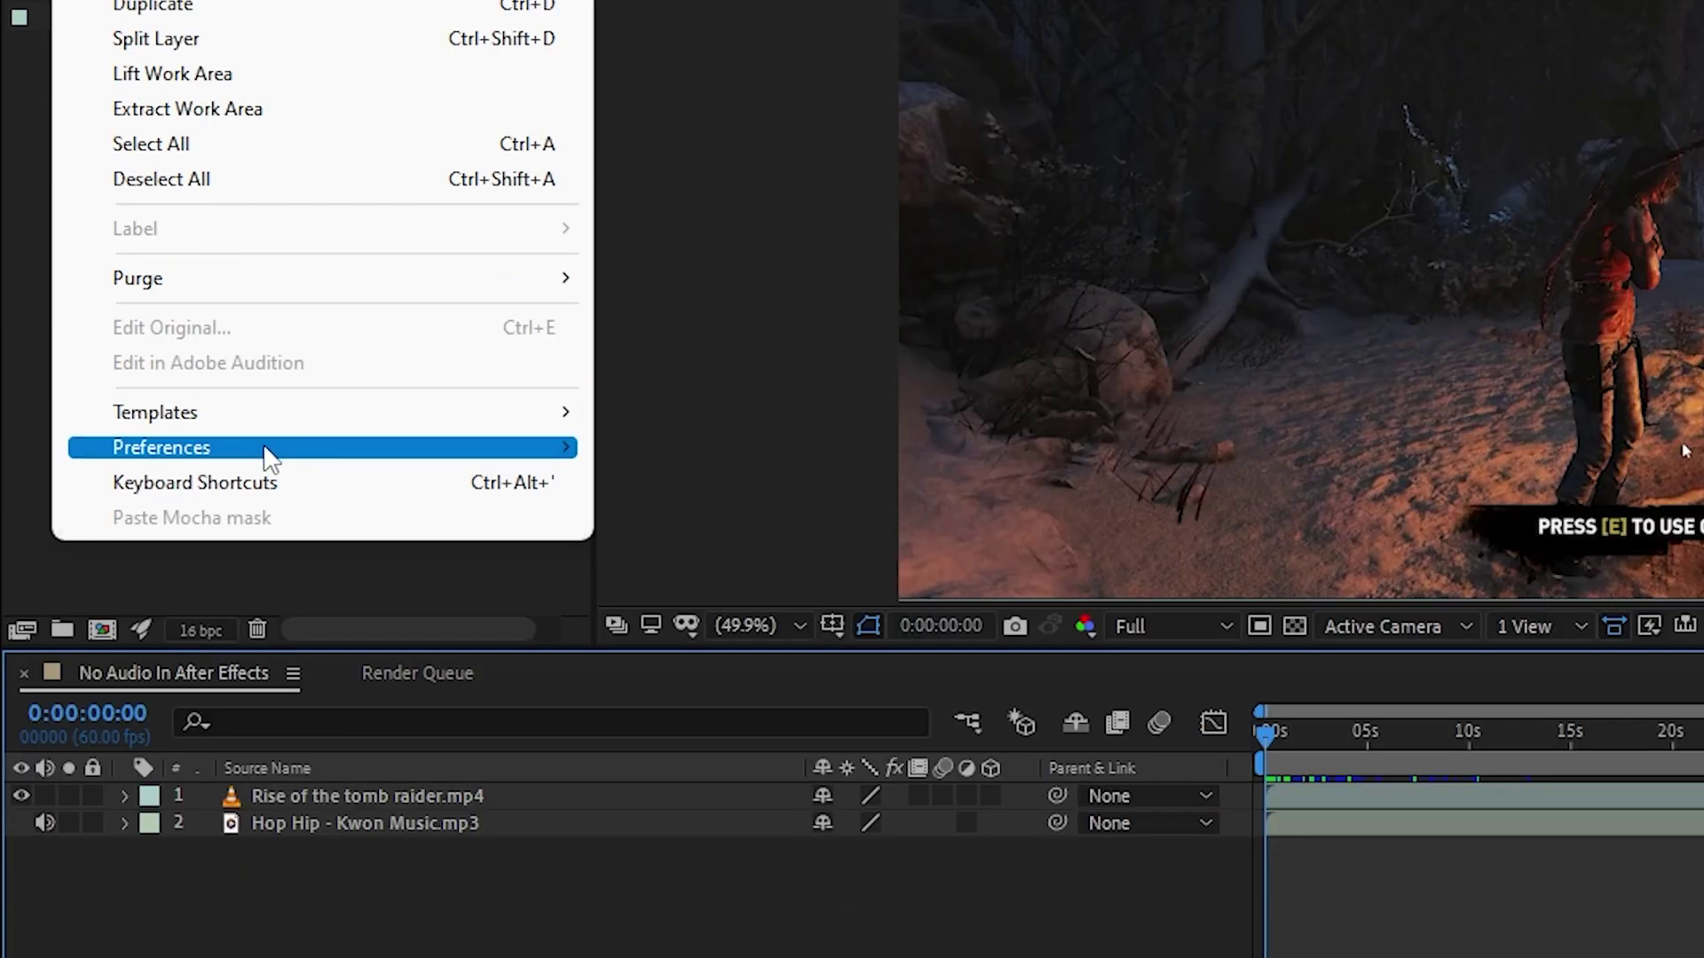
mouse_move(270, 923)
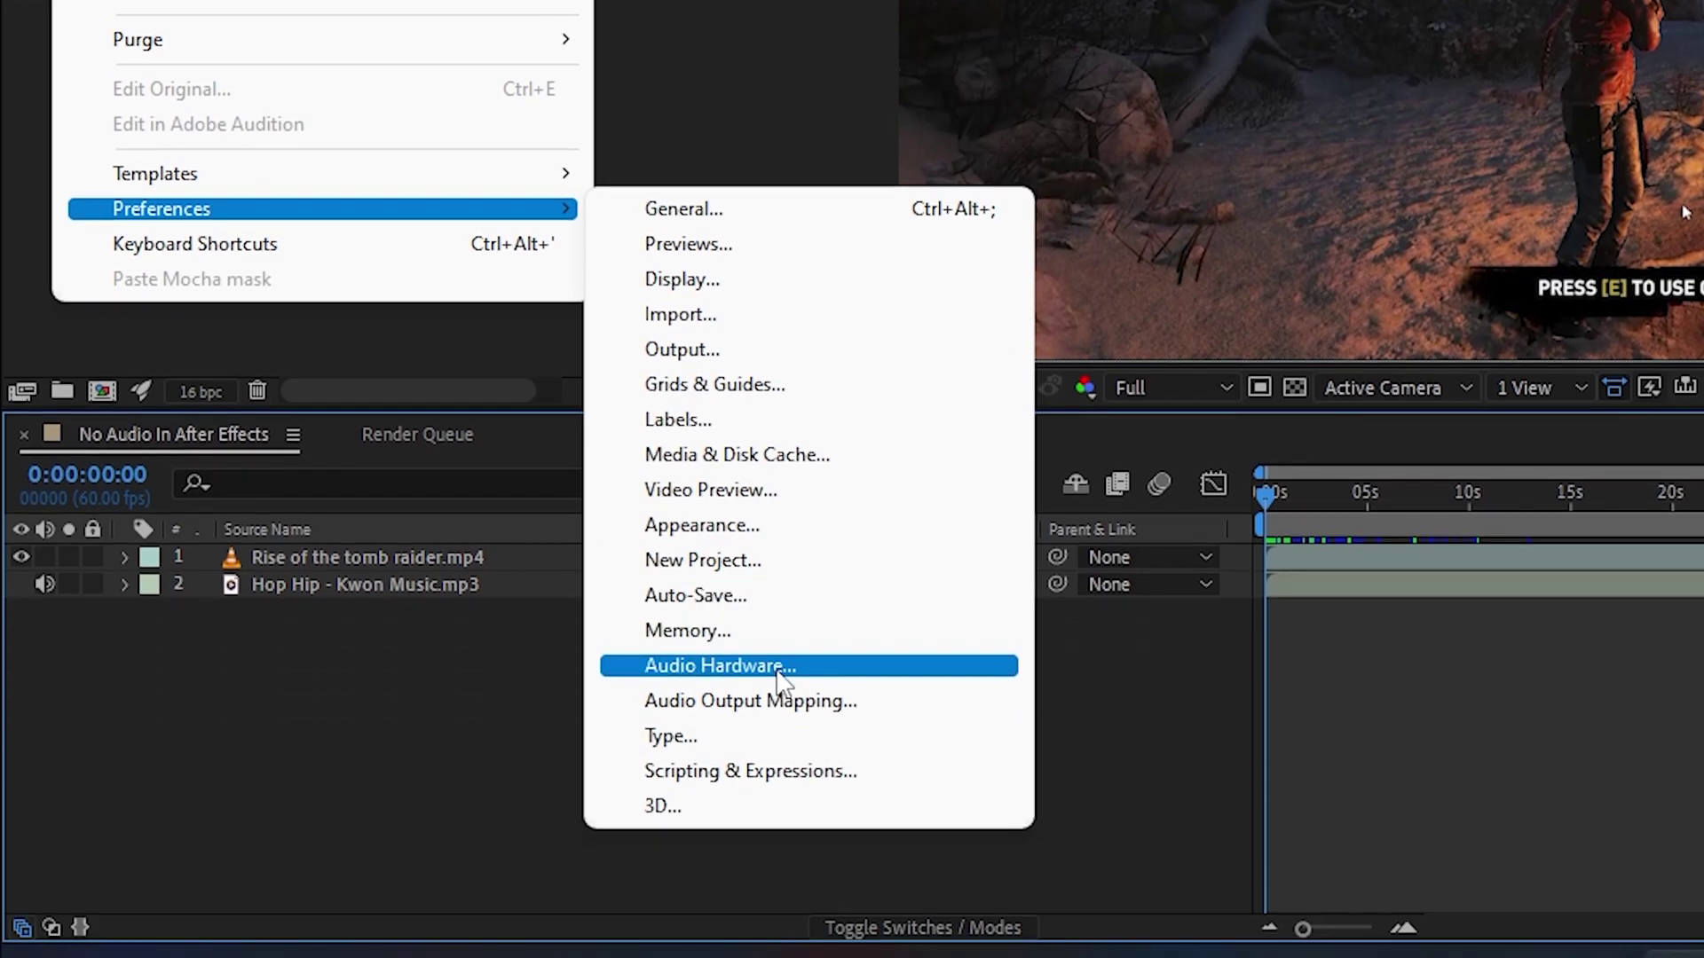
click(777, 671)
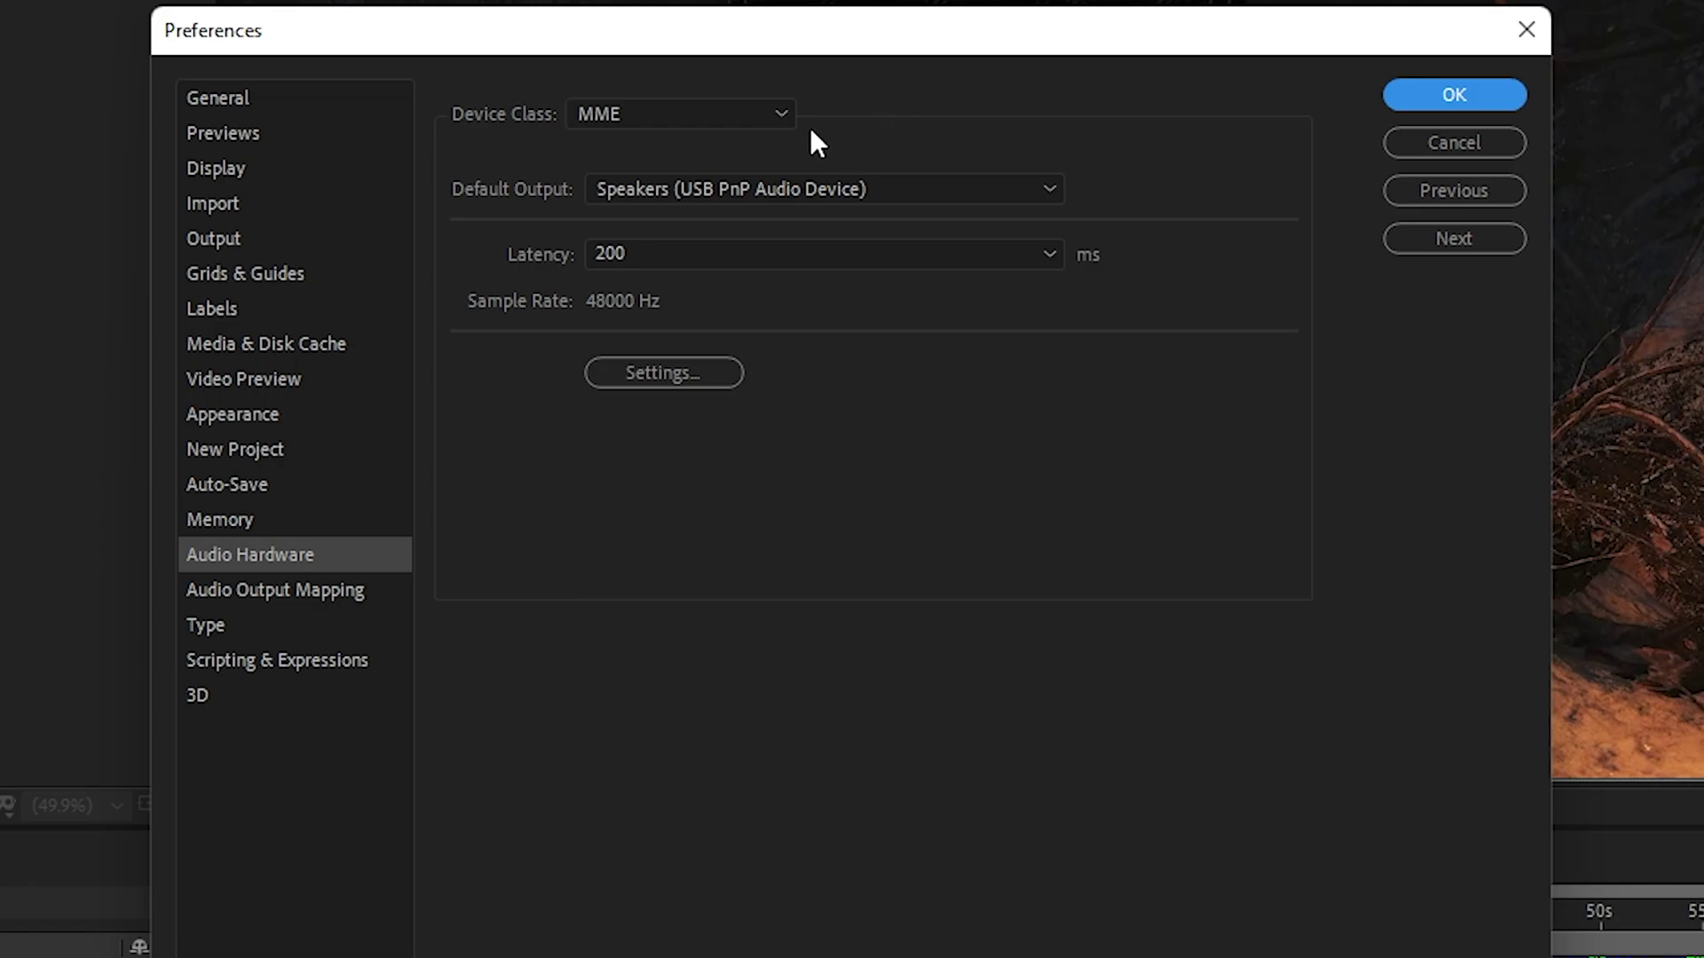
Keep MME as the device class and decline switching output to the VG248 monitor.
click(743, 115)
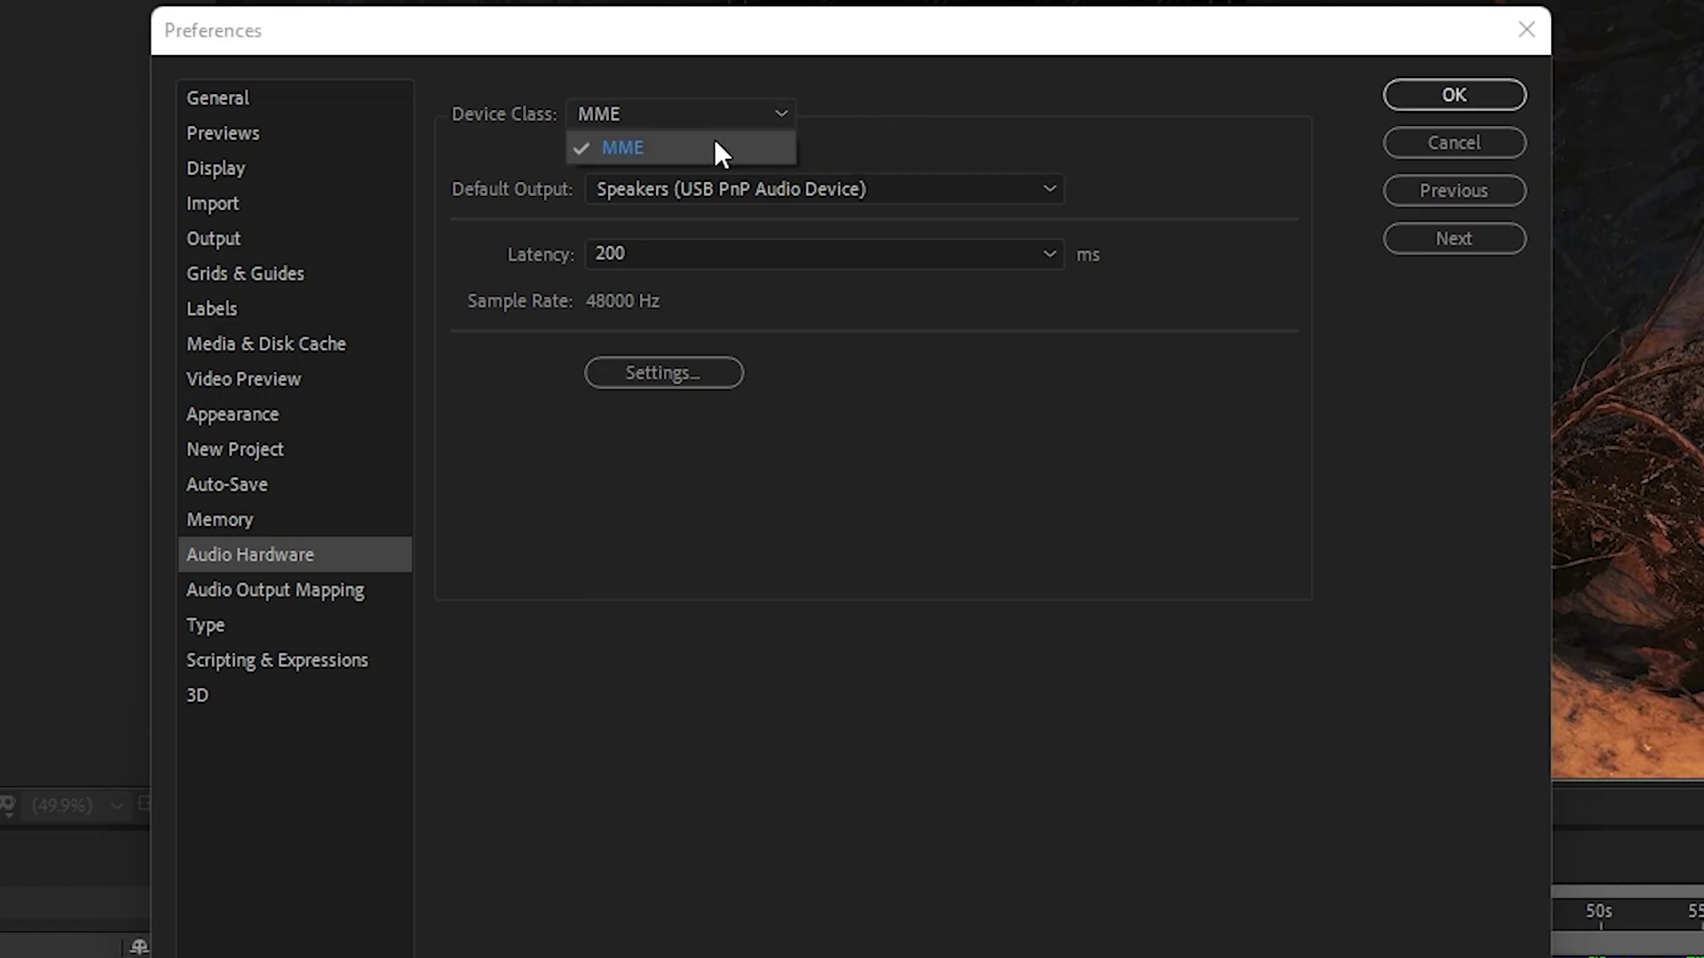
click(715, 142)
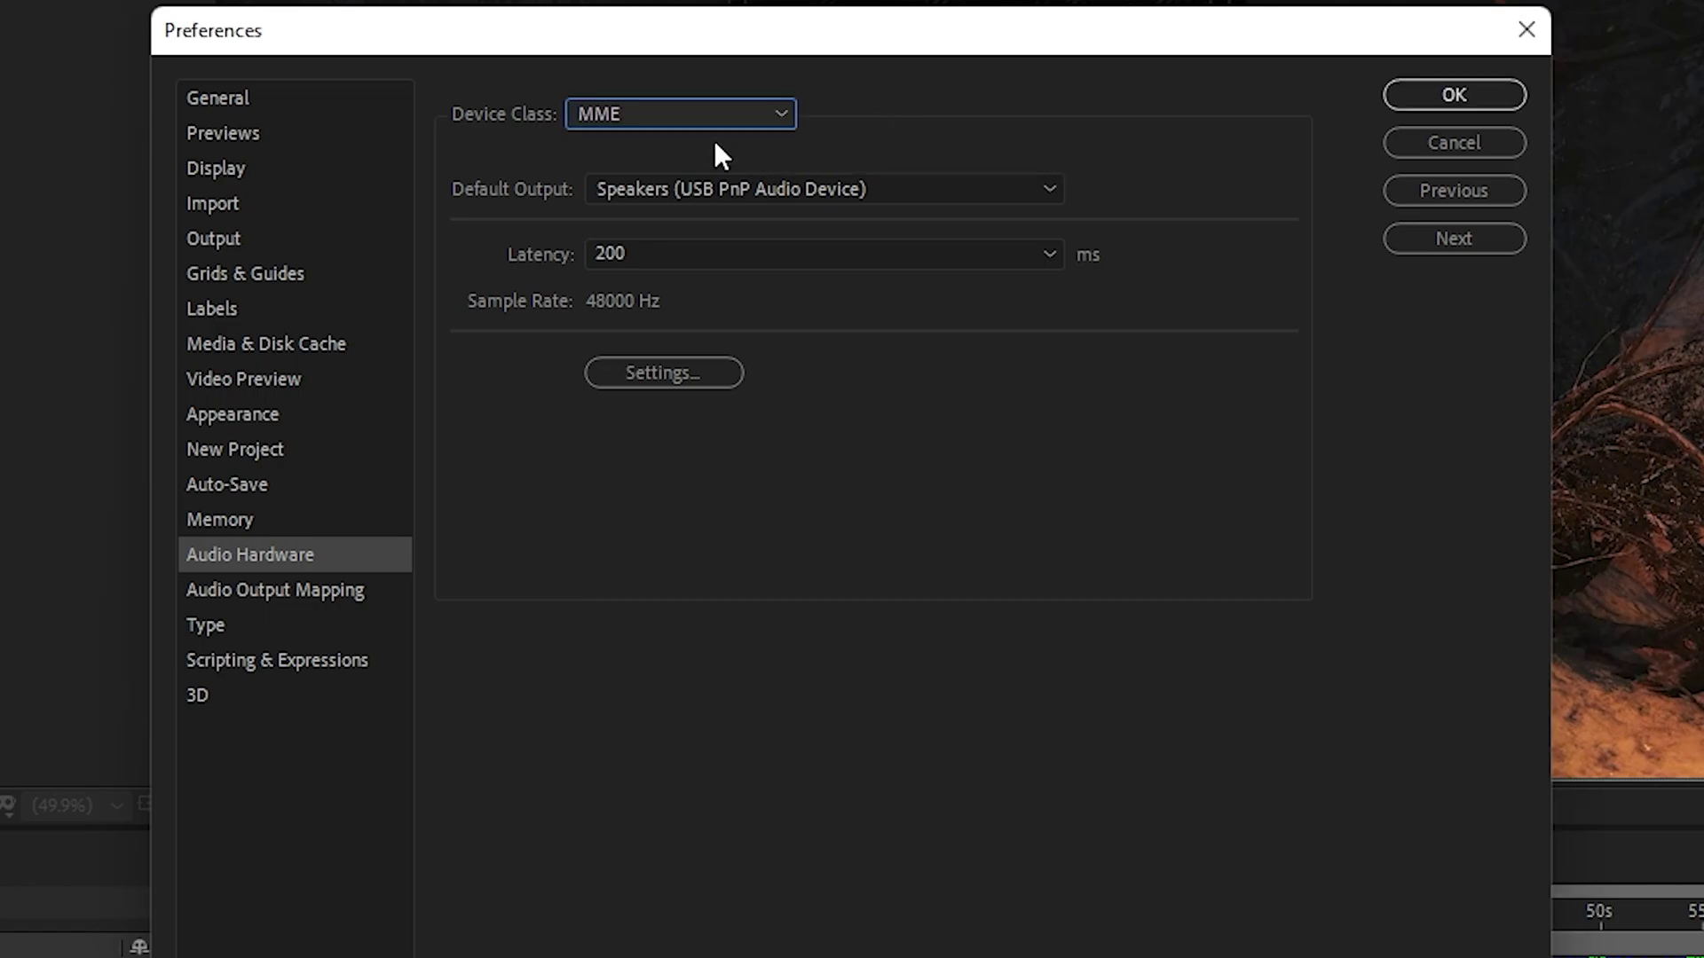
click(839, 189)
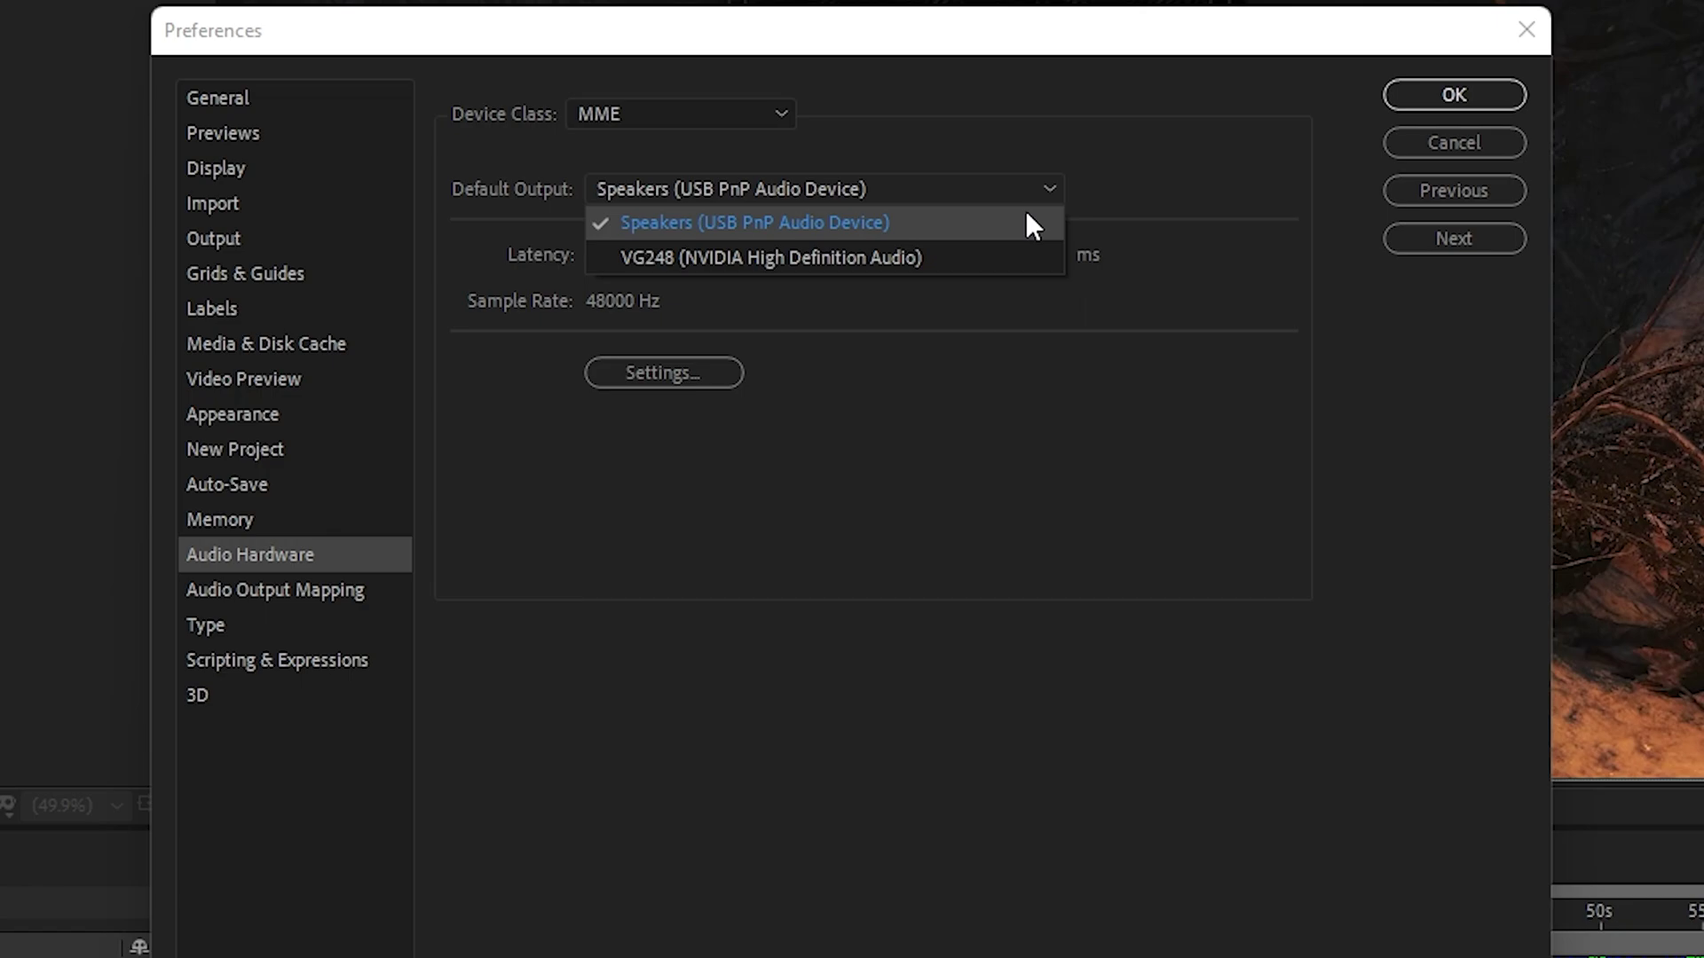
click(903, 259)
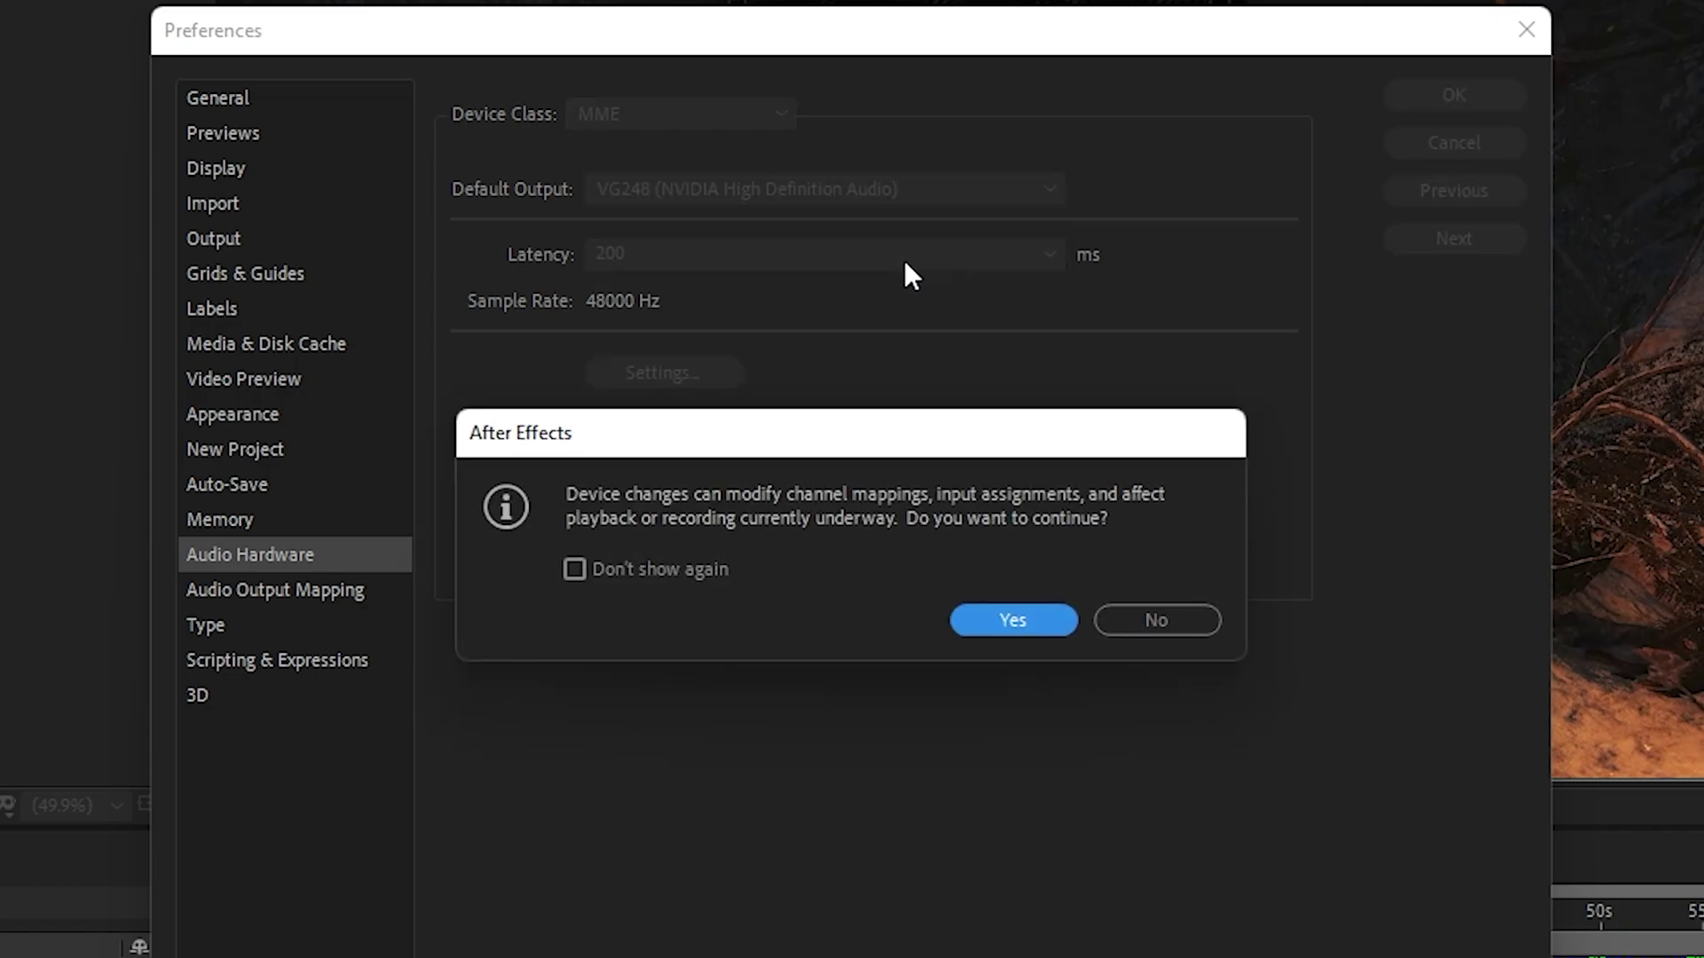
click(1140, 623)
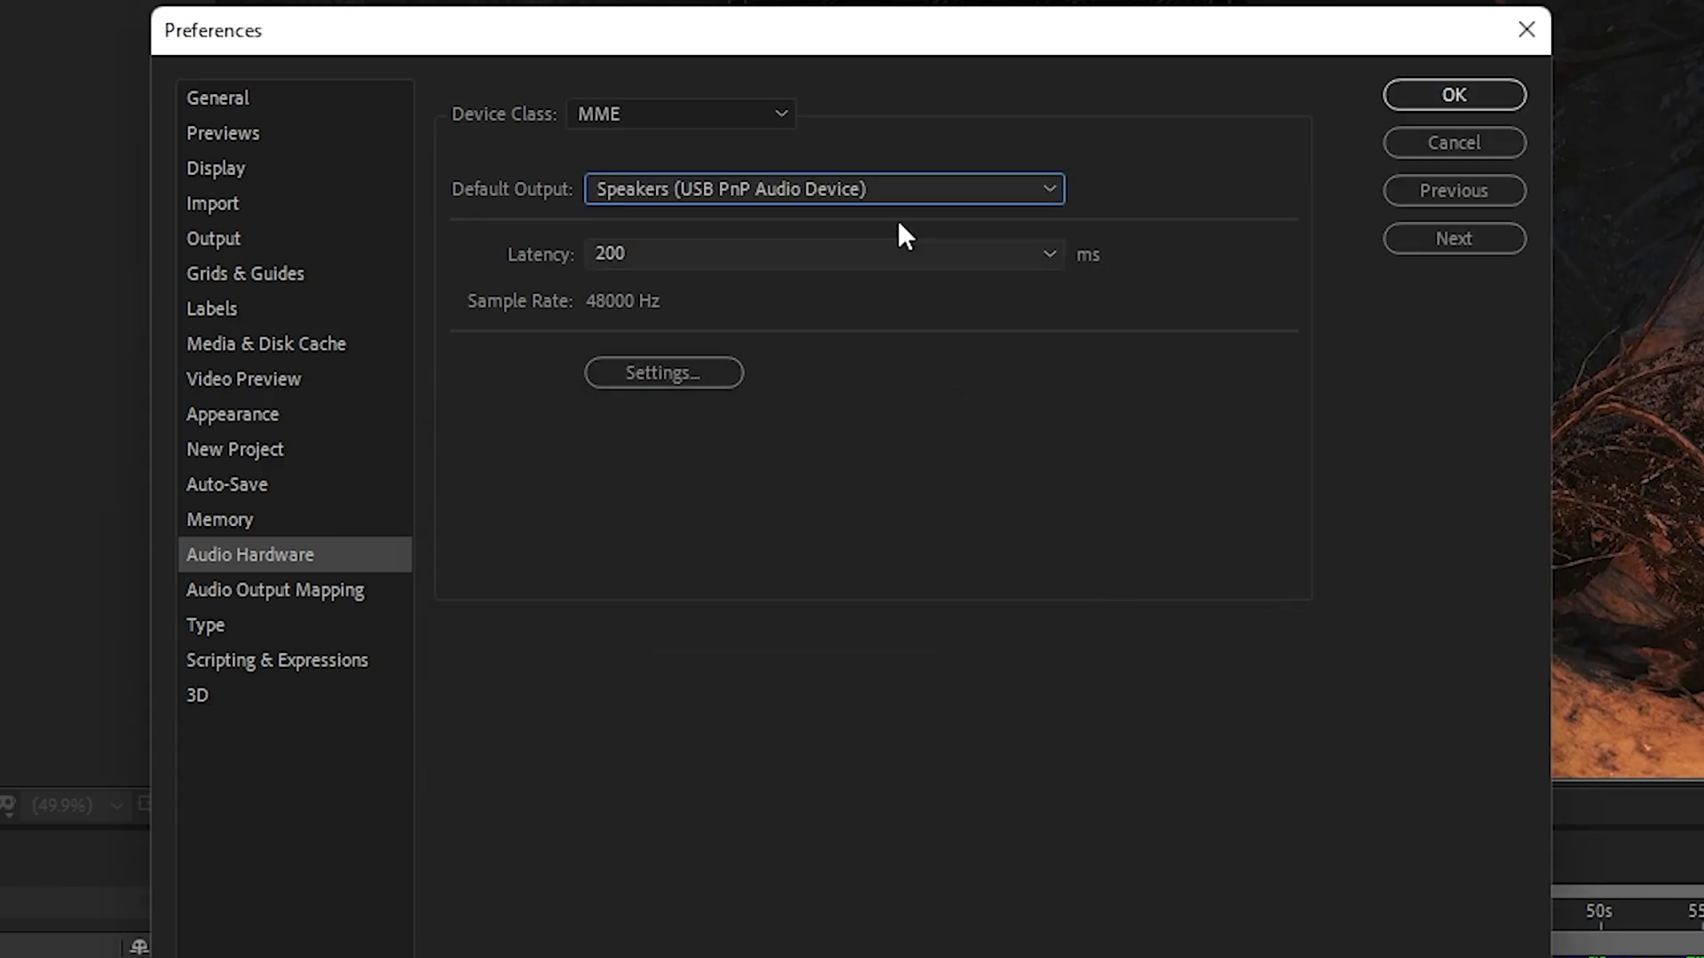
Keep Speakers (USB PnP Audio Device) as output with 200 ms latency, then confirm.
click(882, 186)
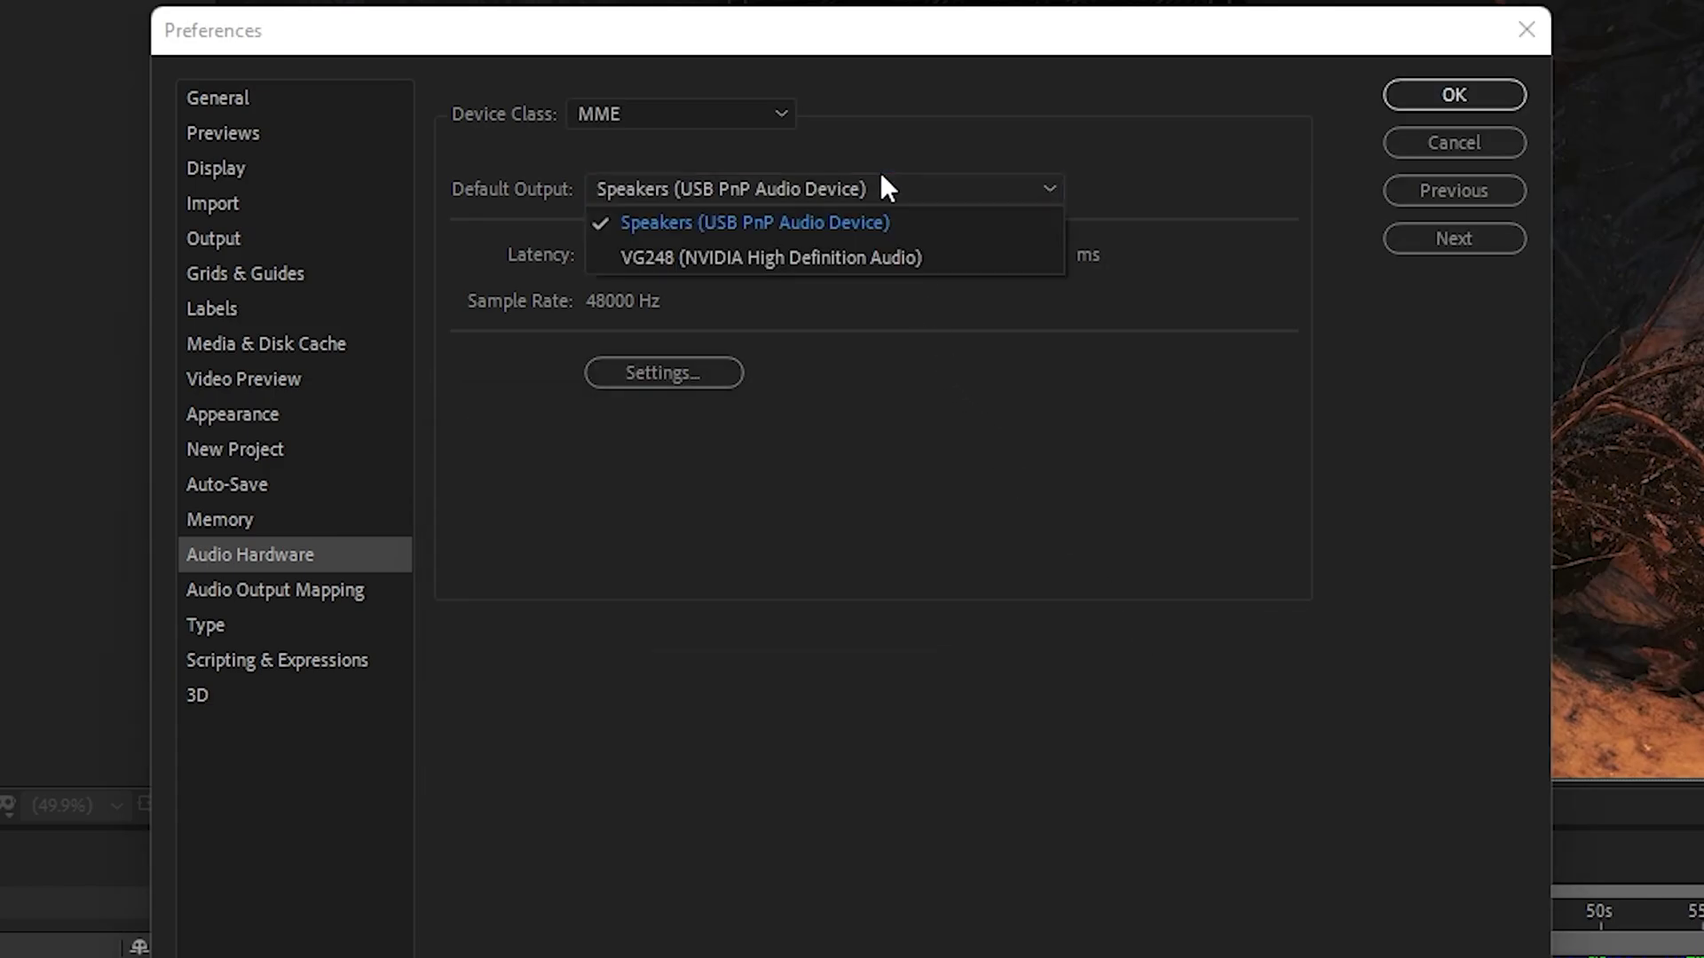
click(850, 226)
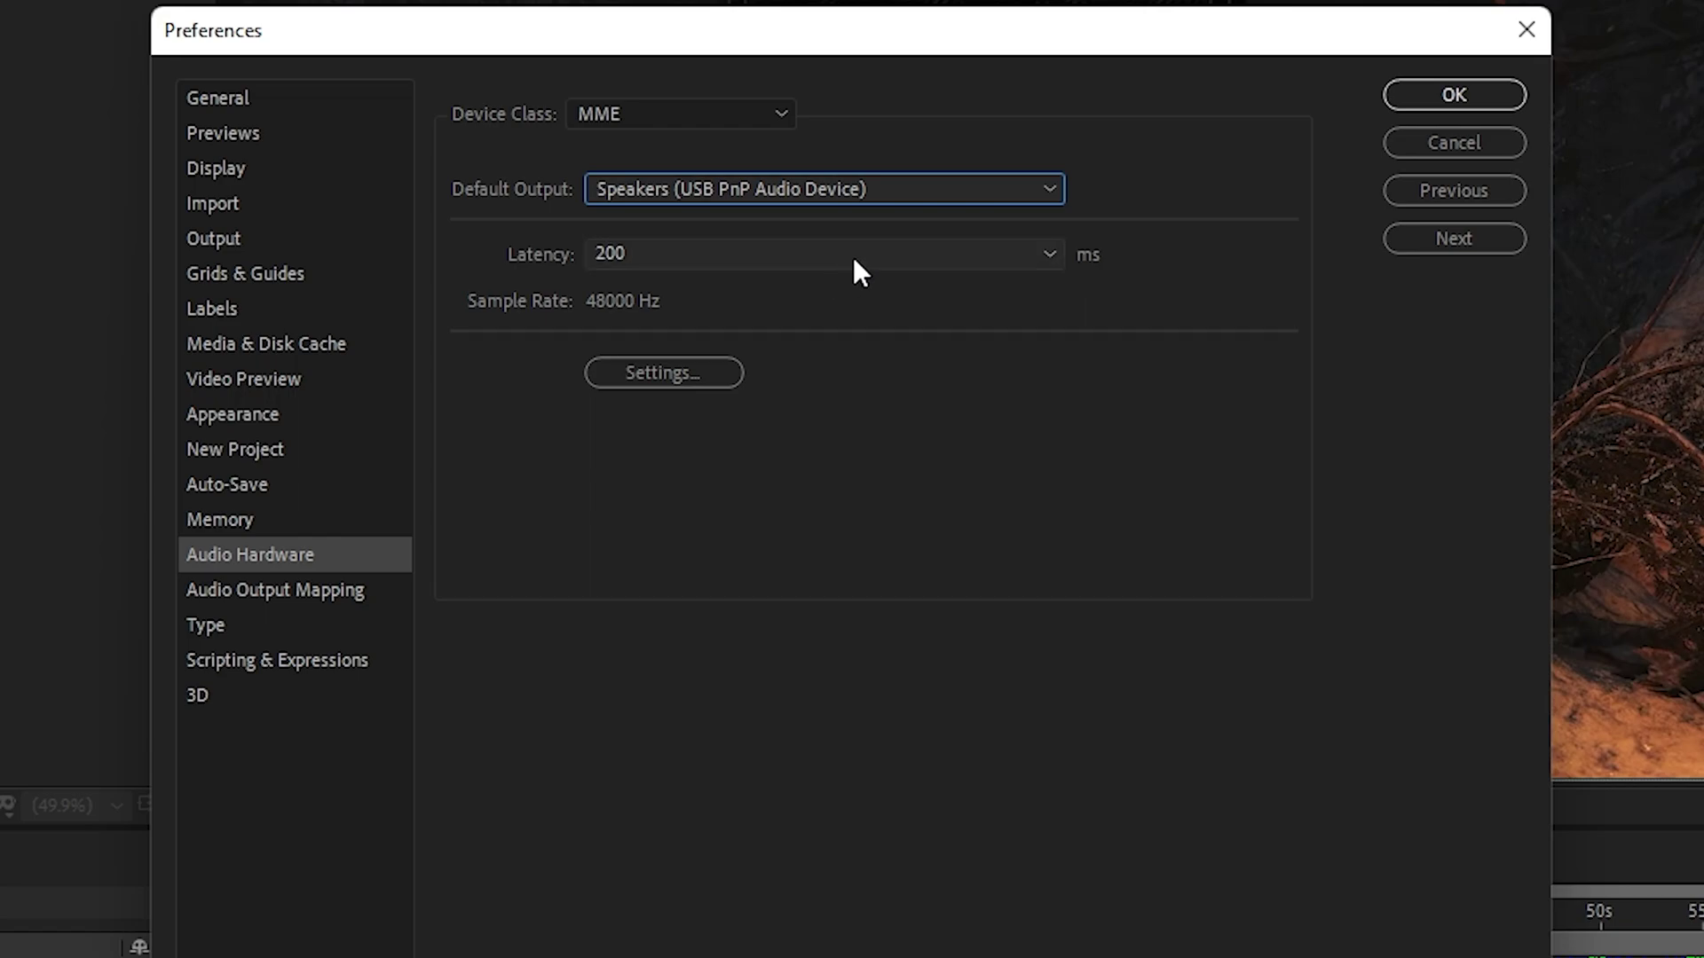
click(854, 258)
click(786, 571)
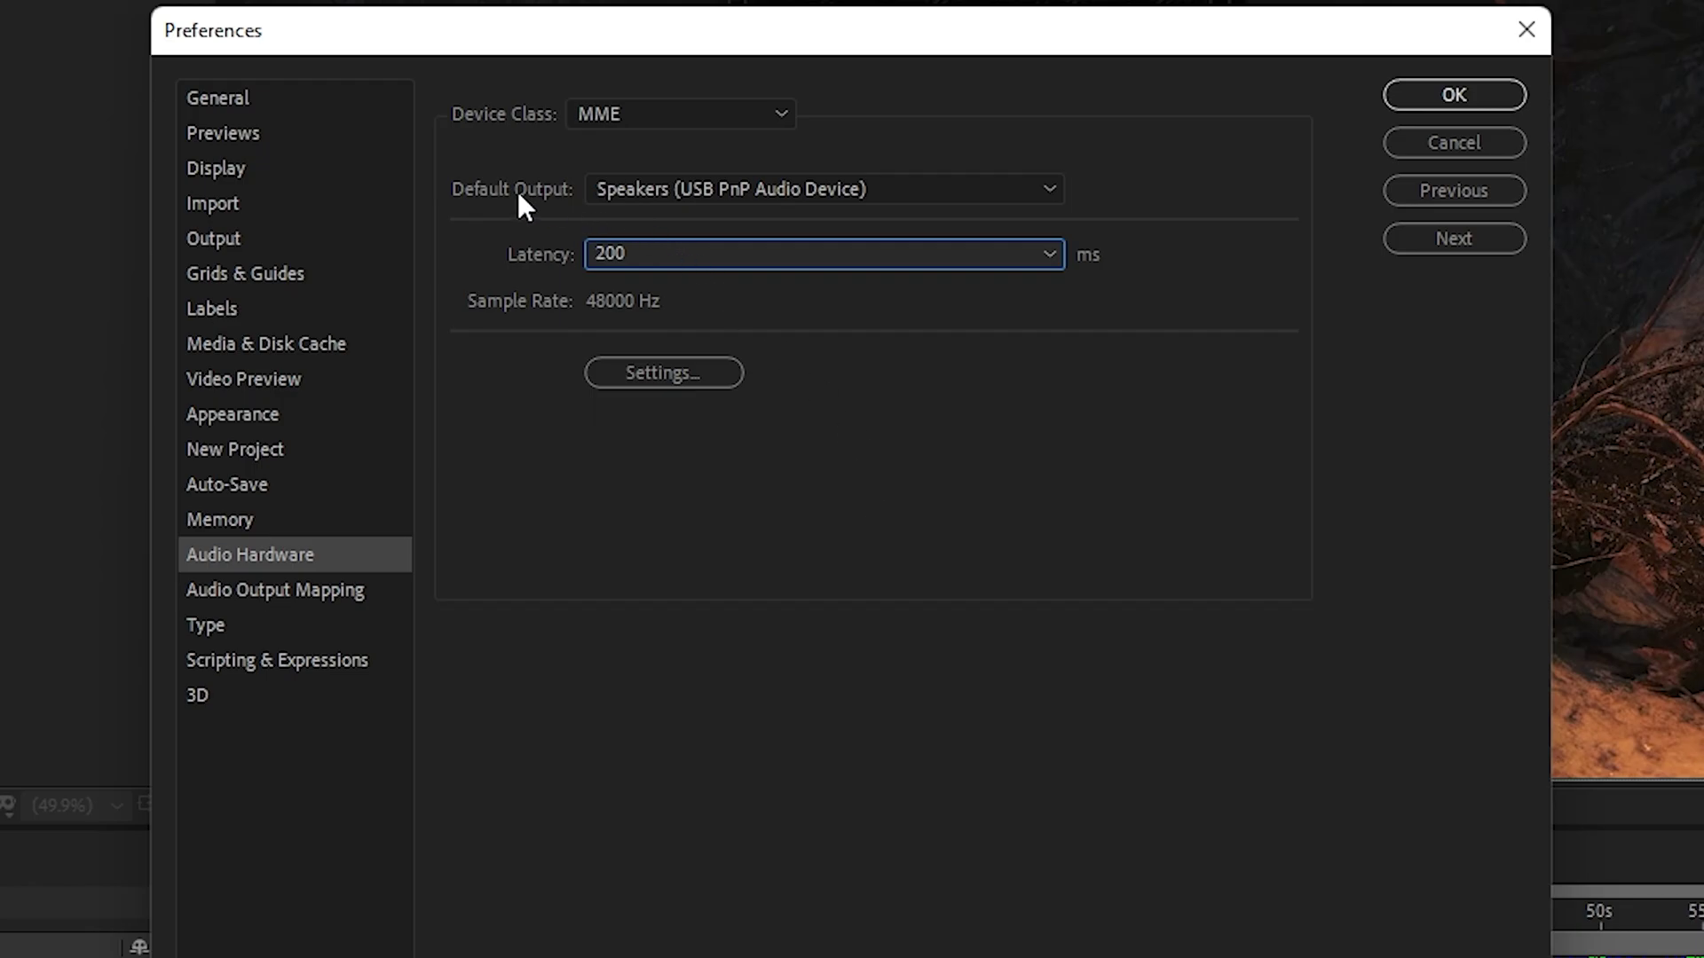
click(1452, 96)
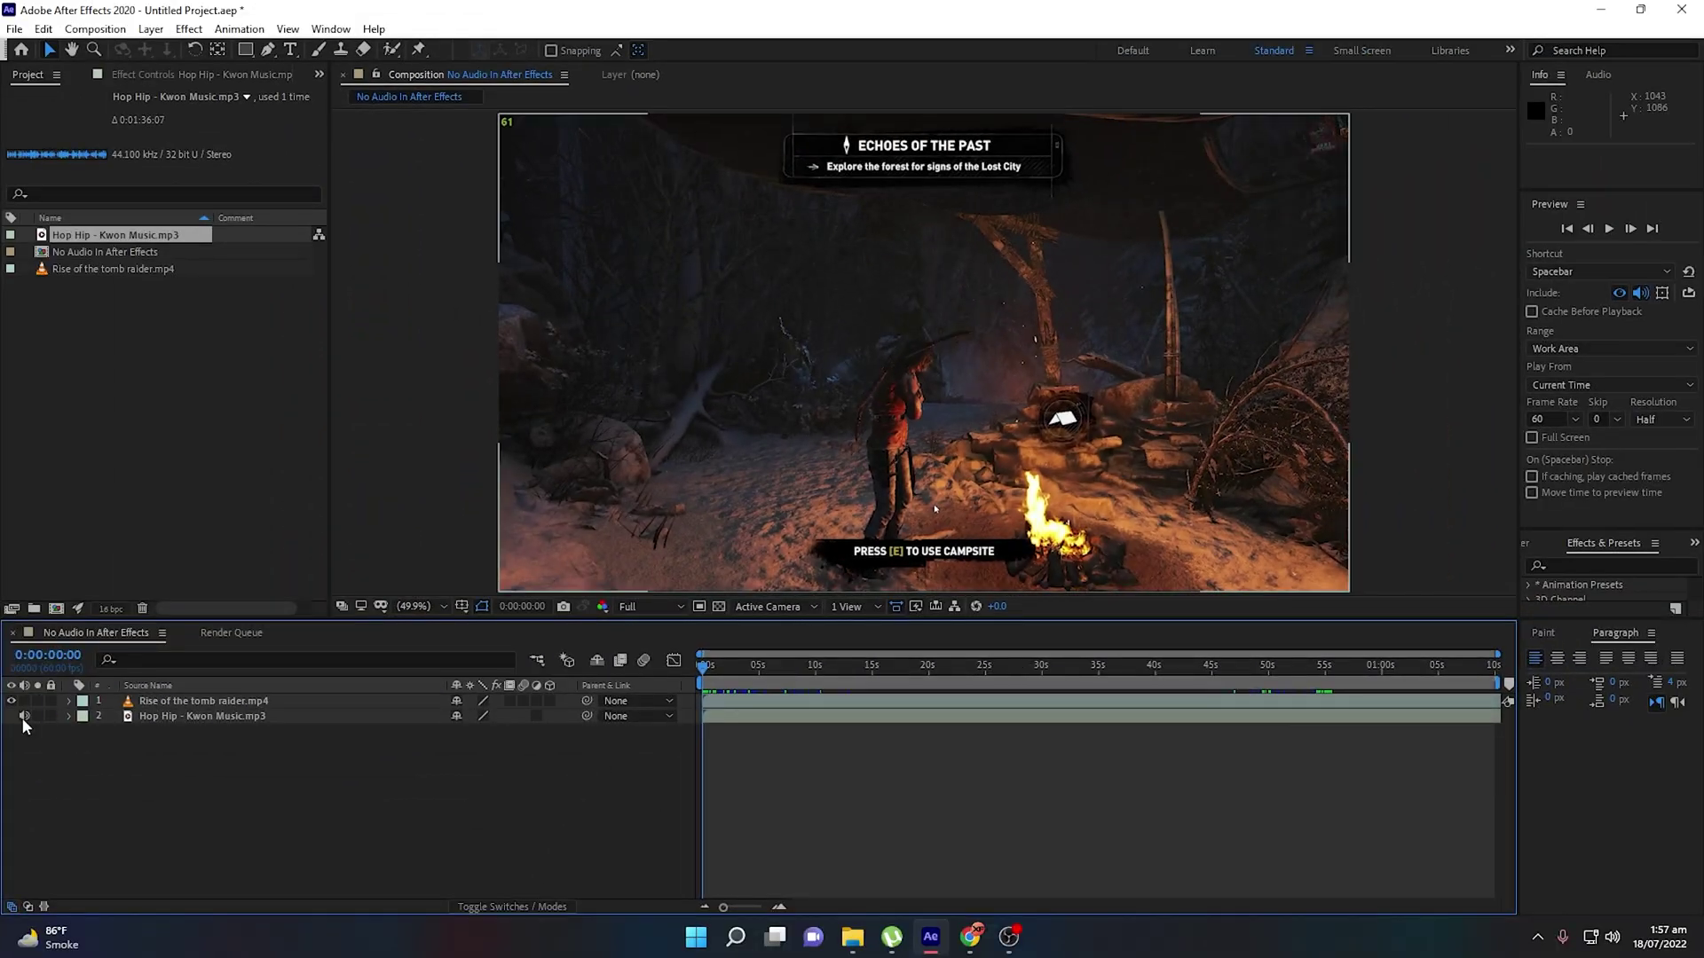
Play and stop a brief sound test preview, then select the Hop Hip - Kwon Music.mp3 layer.
key(space)
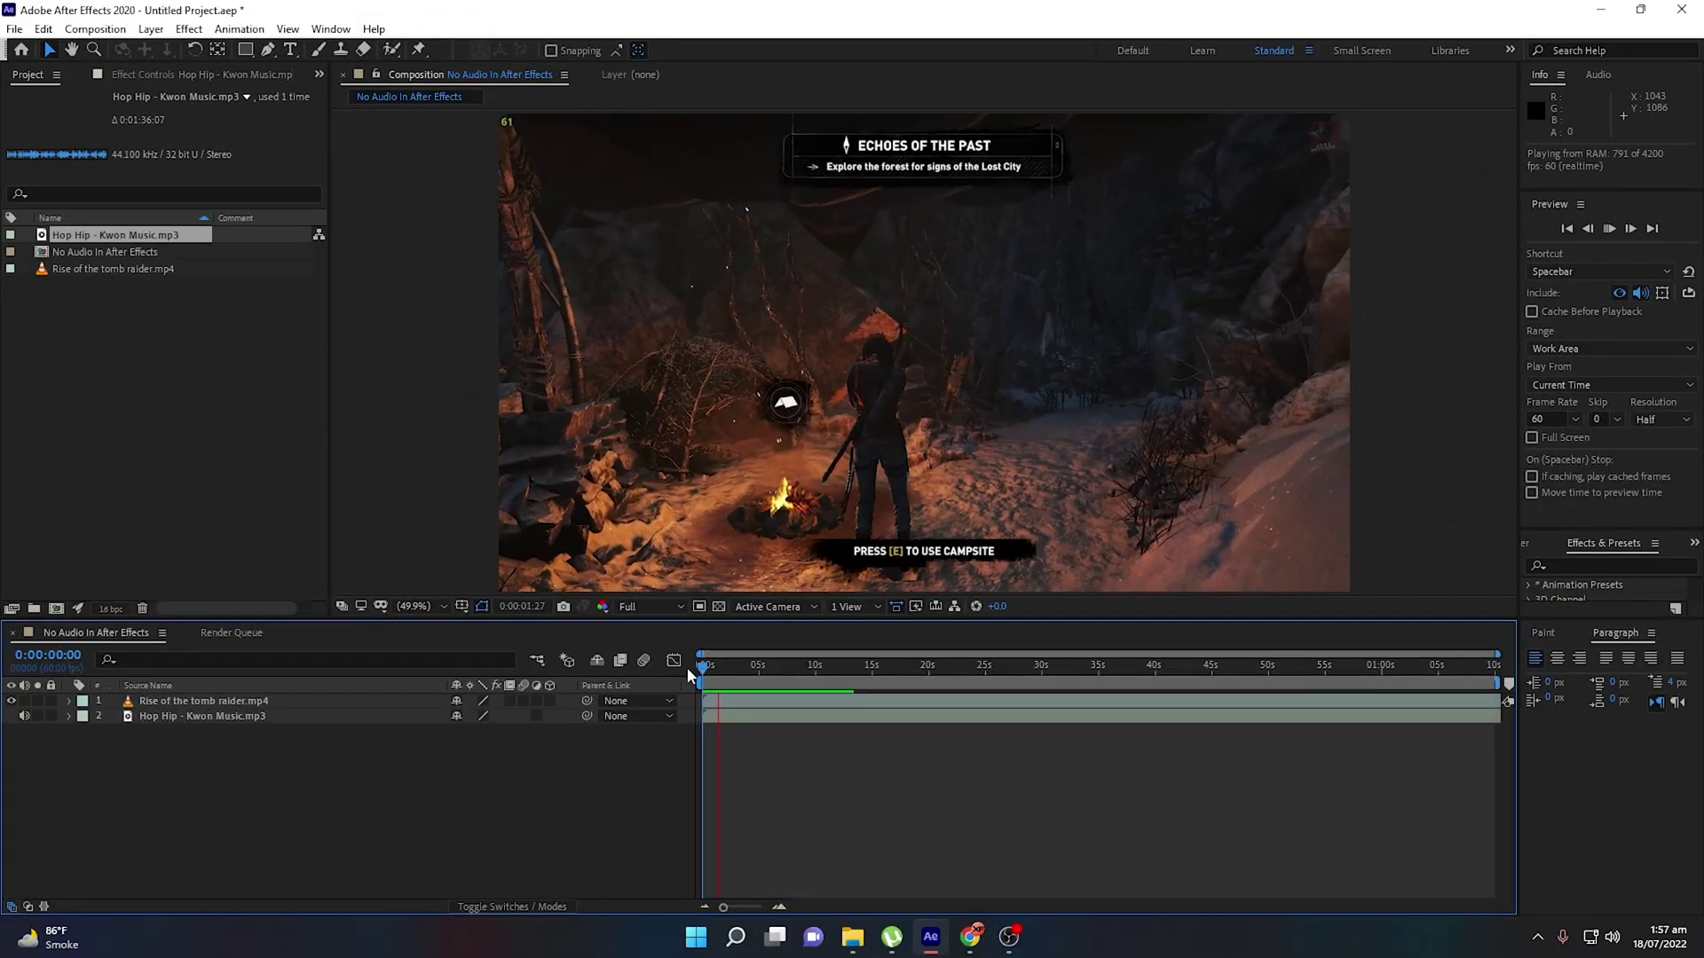
key(space)
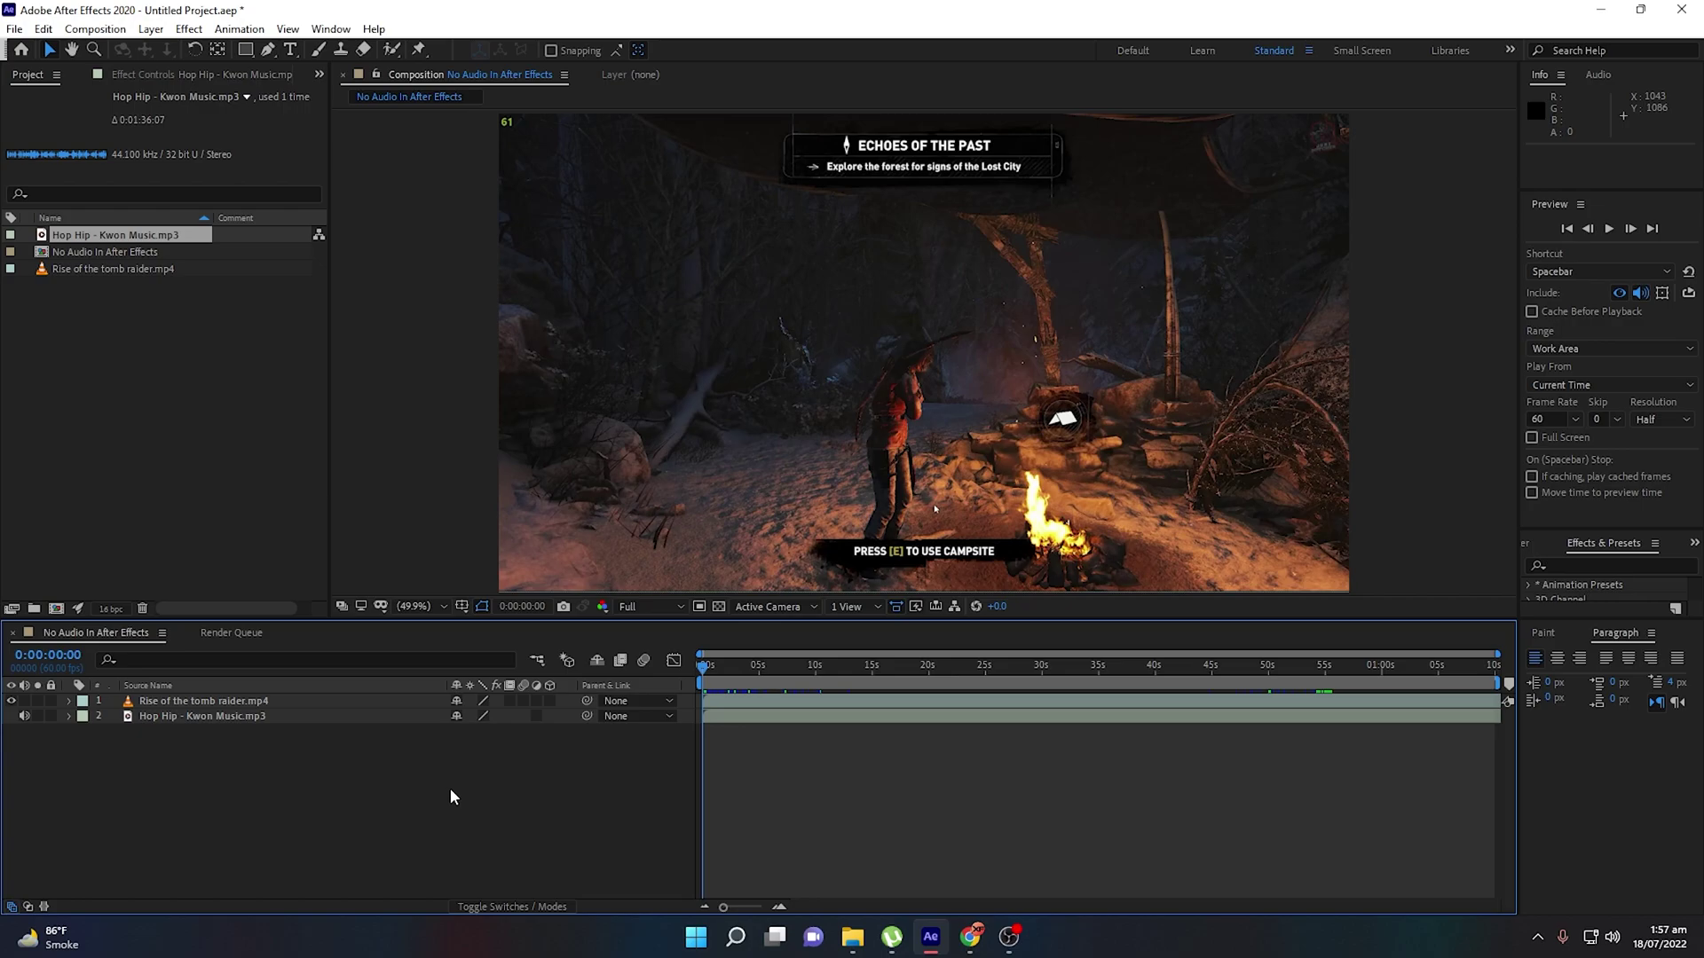
click(238, 719)
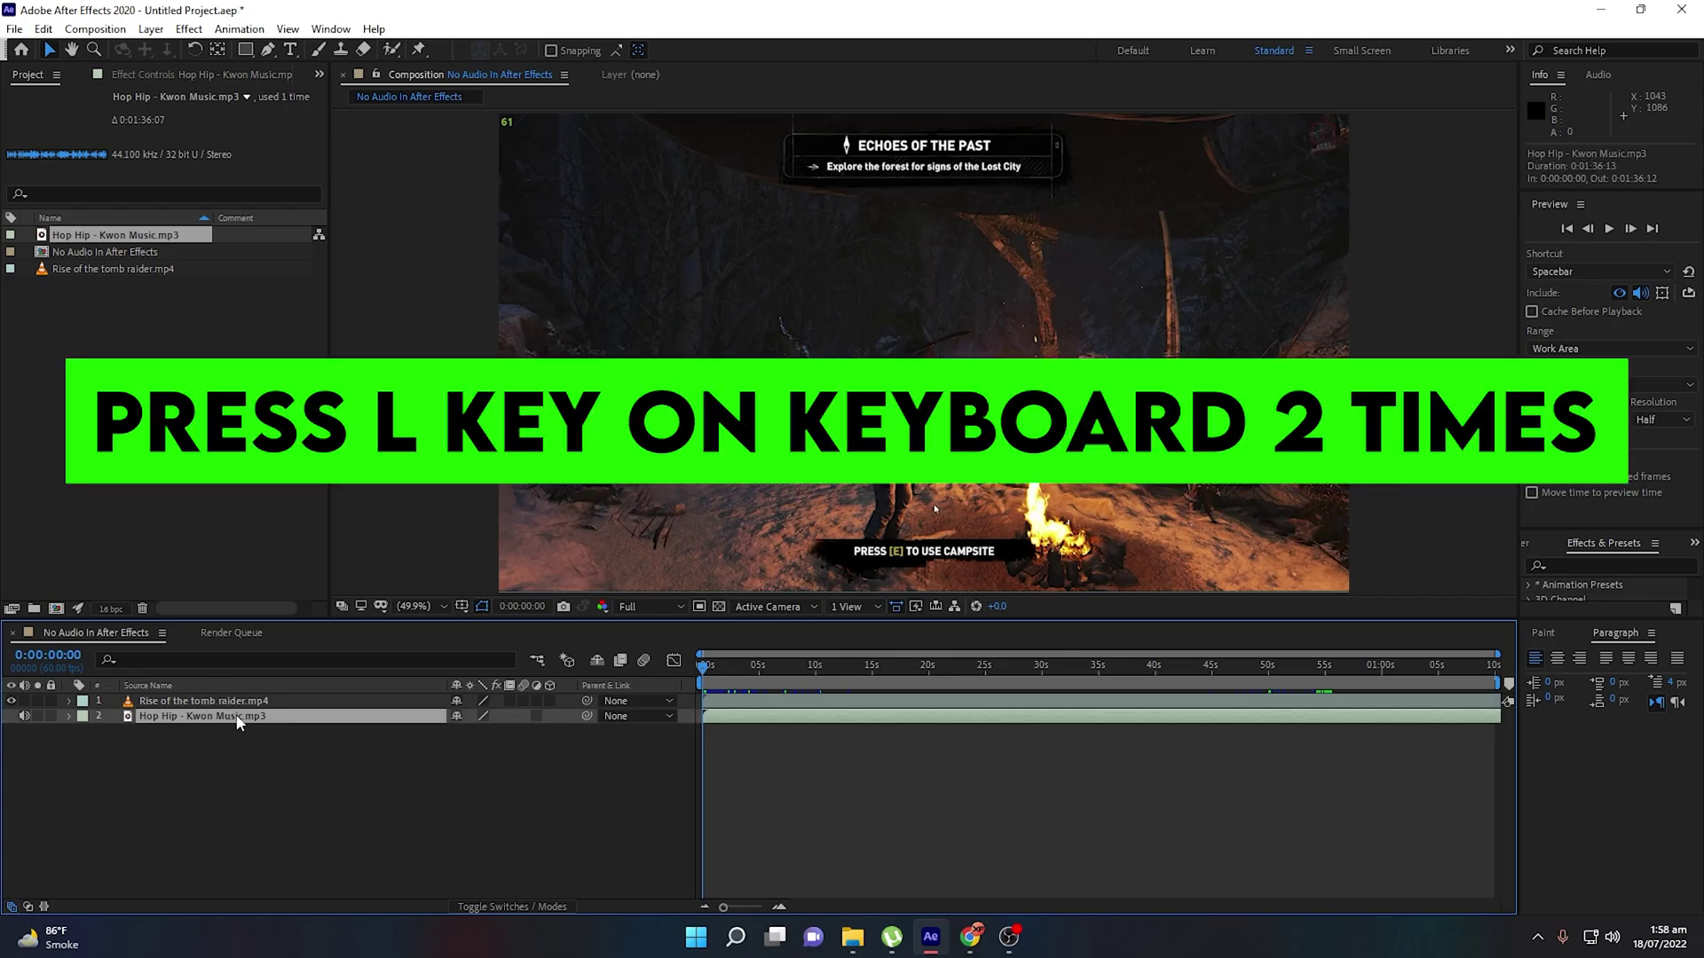
Reveal the music layer's waveform, deselect it, and scrub the opening seconds to about 8 s.
key(l)
key(l)
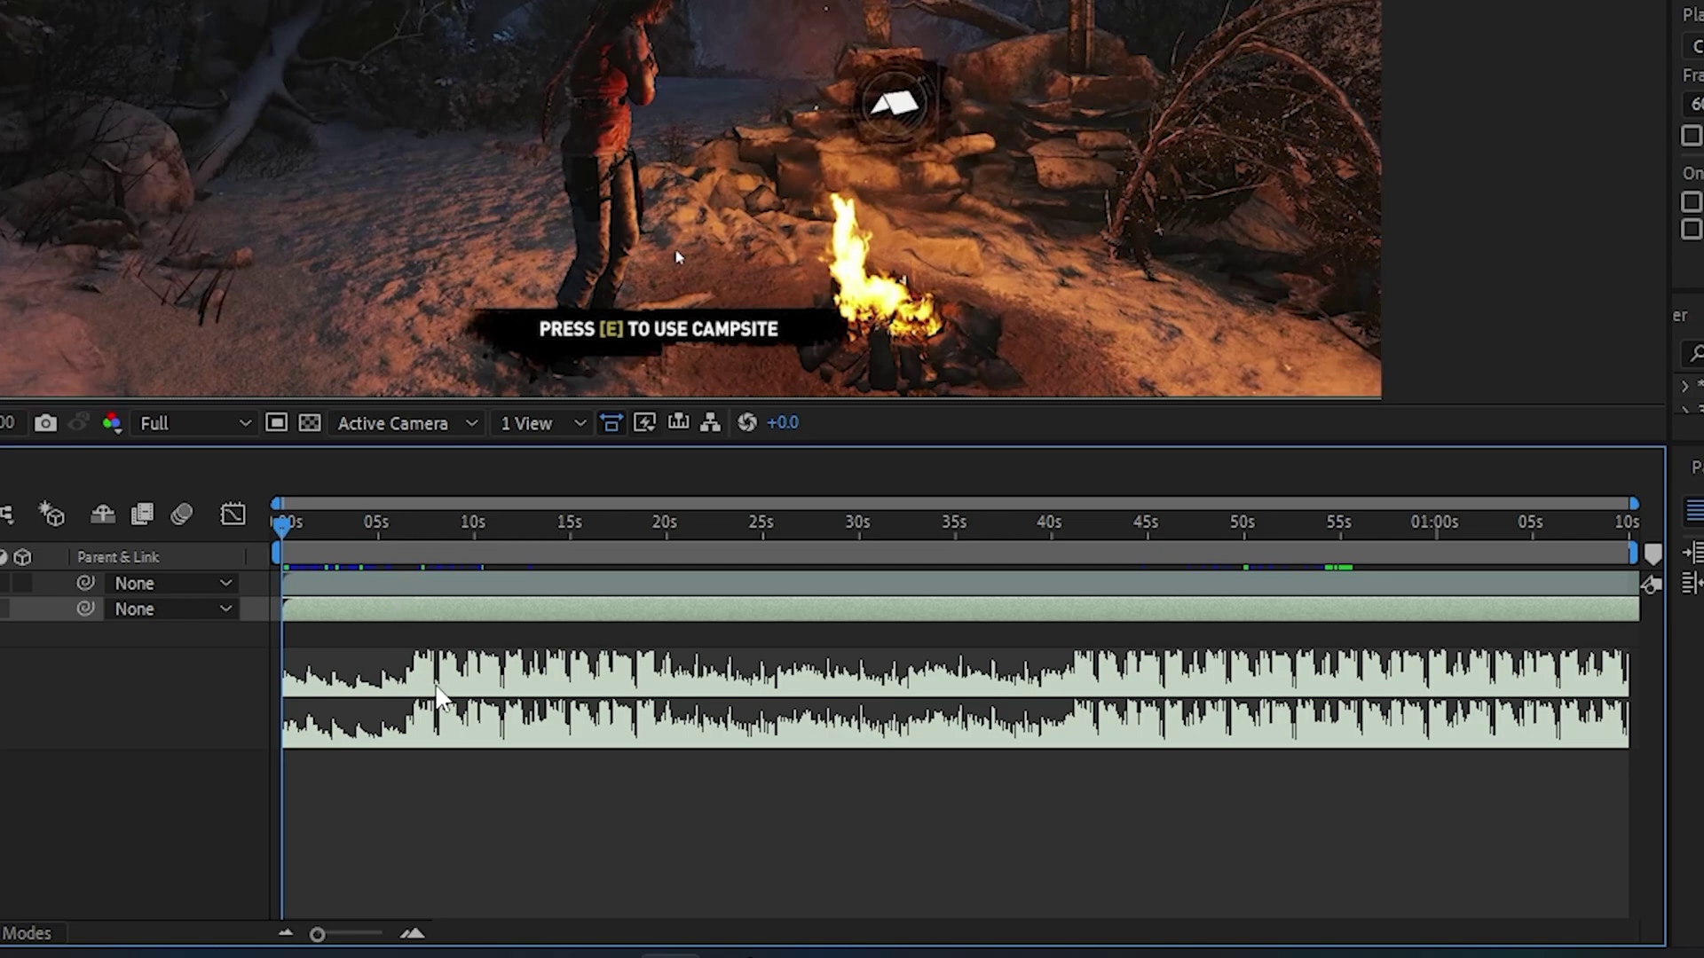
click(233, 834)
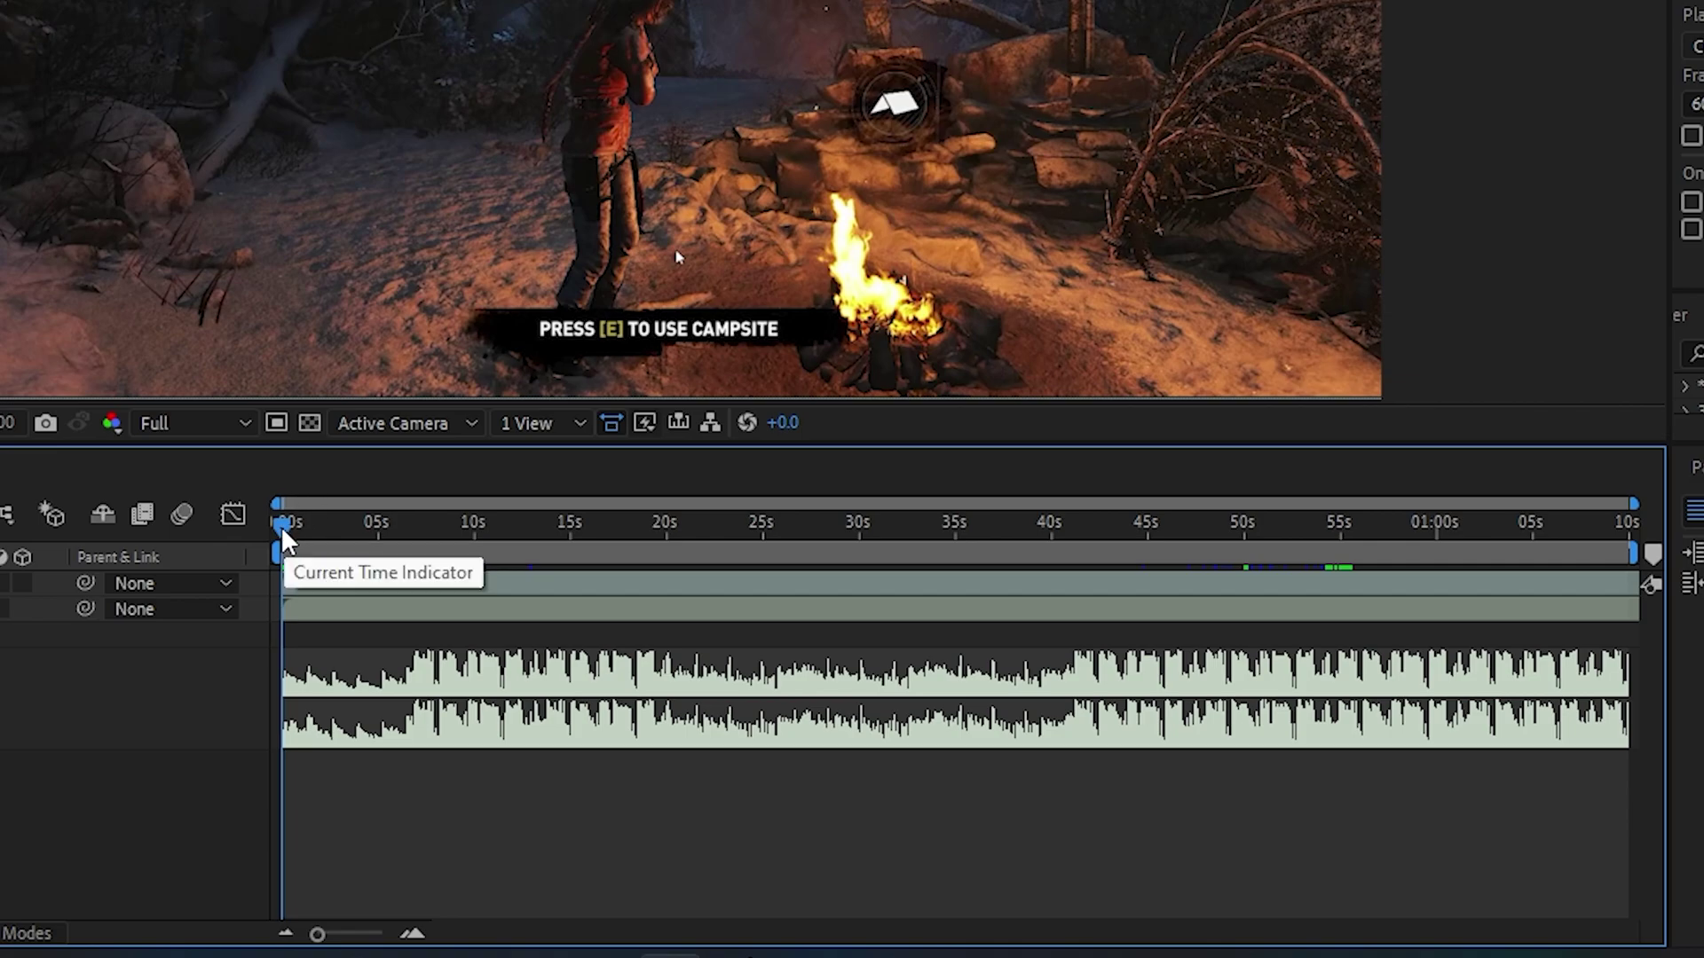
drag(280, 525, 346, 533)
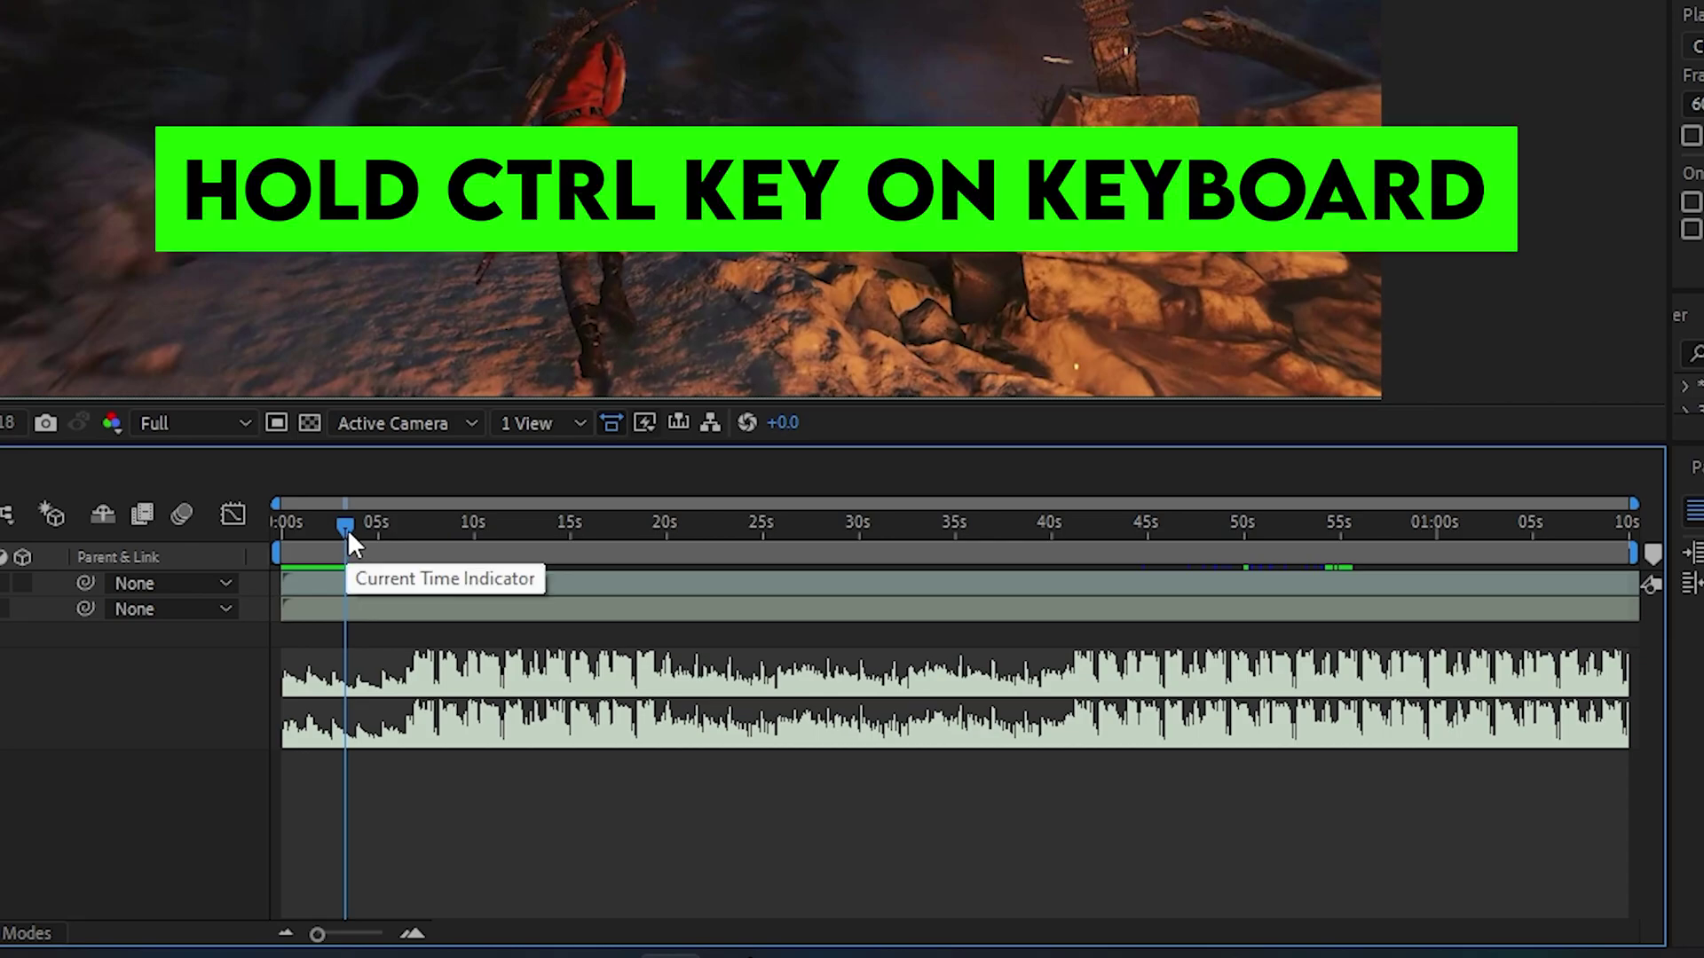
drag(348, 529, 427, 530)
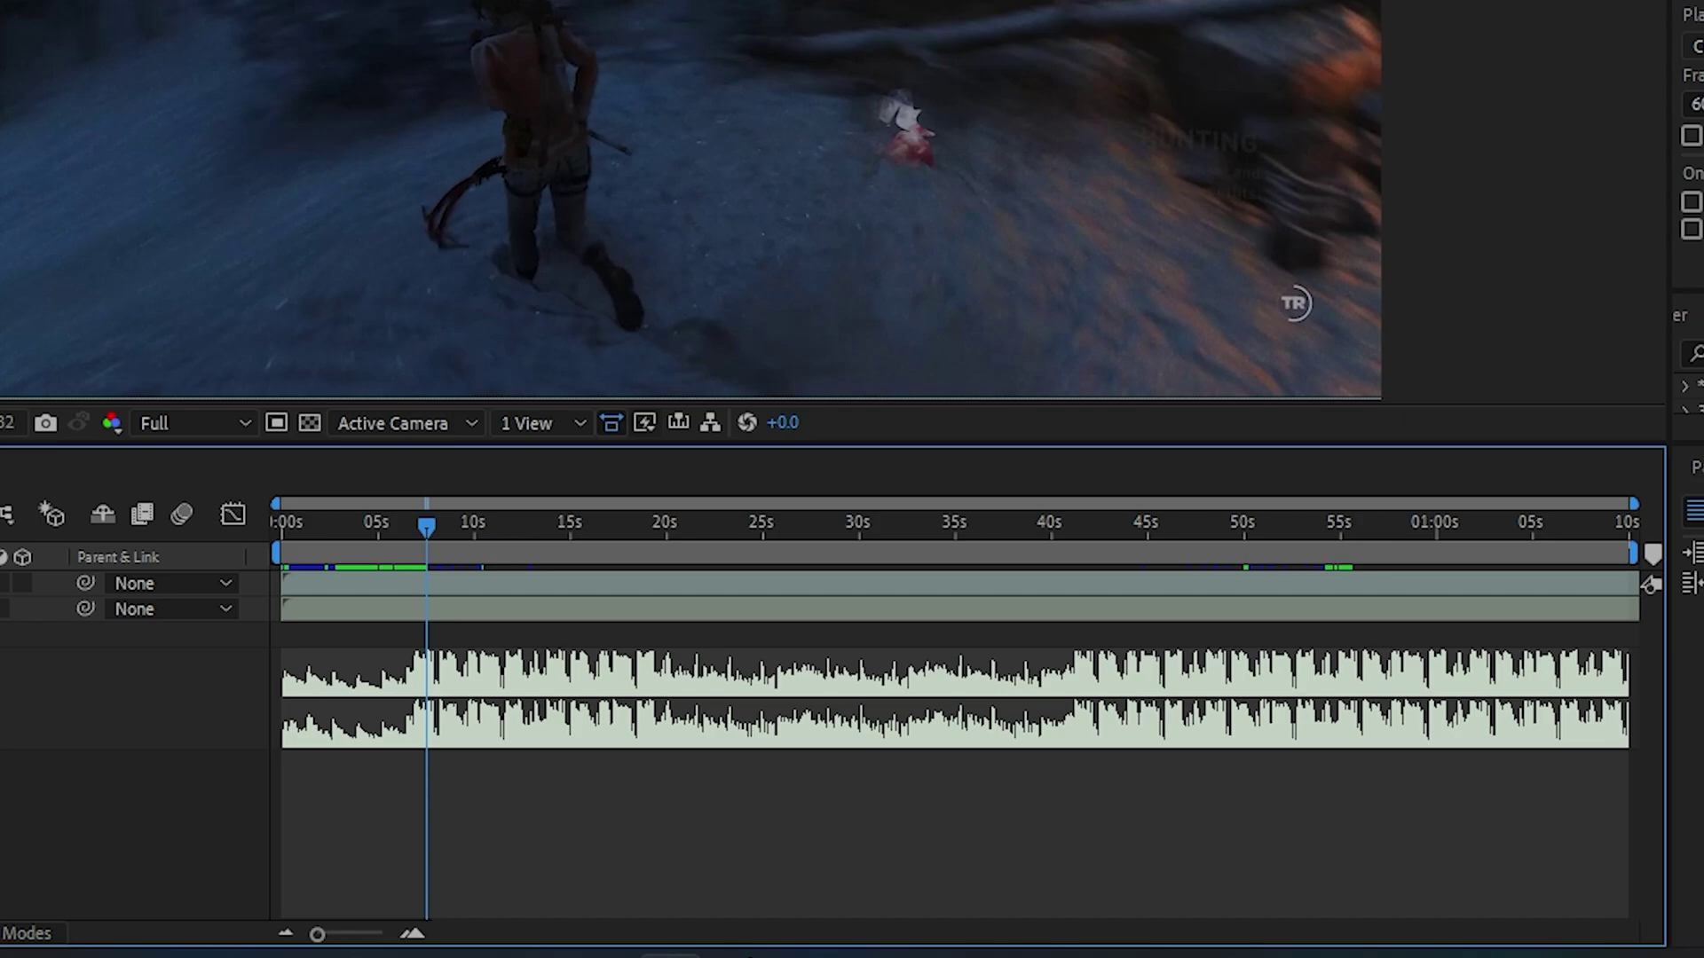